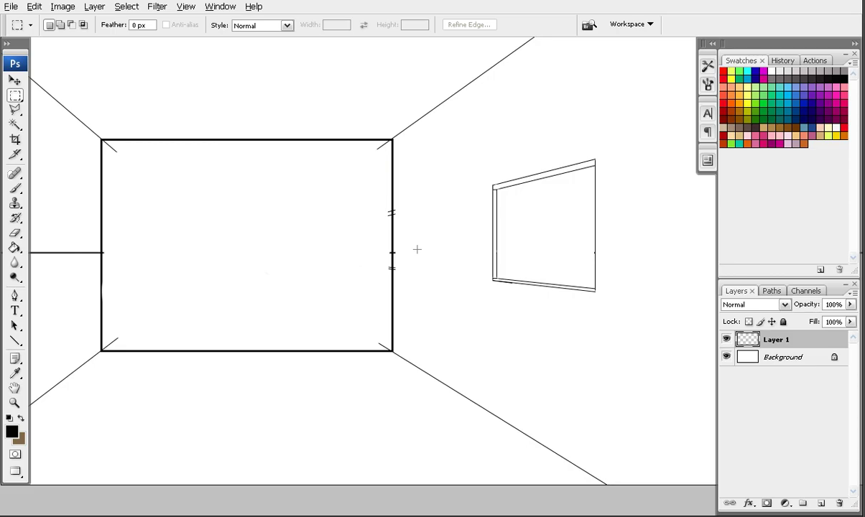
- Delete Layer 1 with the old perspective sketch, leaving only the white Background layer
{"action": "left_click", "coordinate": [841, 503]}
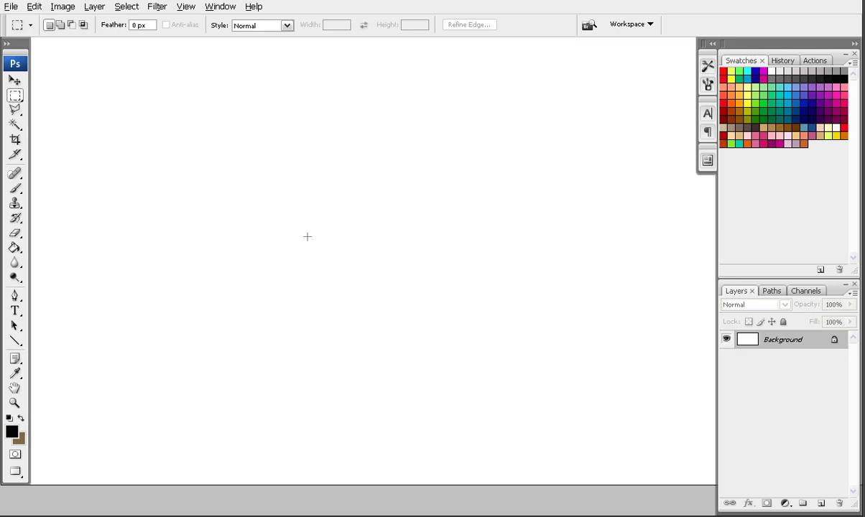
- On a new layer, draw a horizontal horizon line across the full canvas width
{"action": "scroll", "coordinate": [306, 236], "scroll_direction": "down", "scroll_amount": 3}
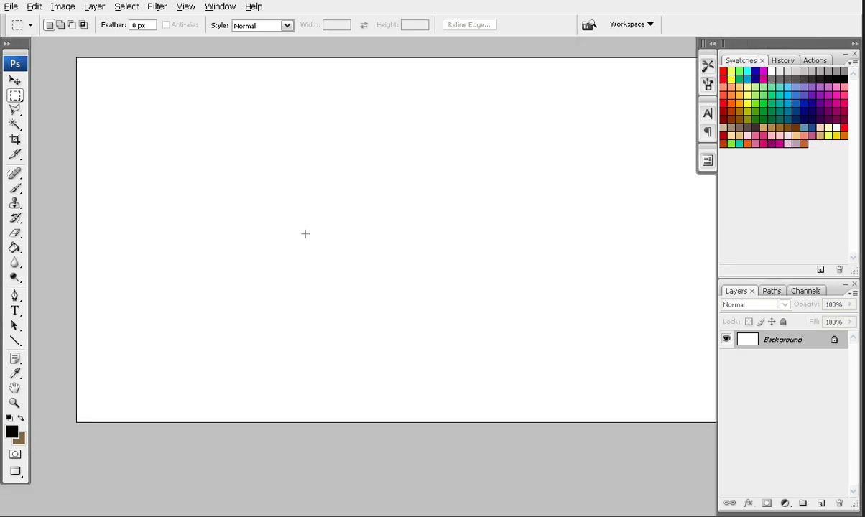
{"action": "scroll", "coordinate": [306, 233], "scroll_direction": "down", "scroll_amount": 1}
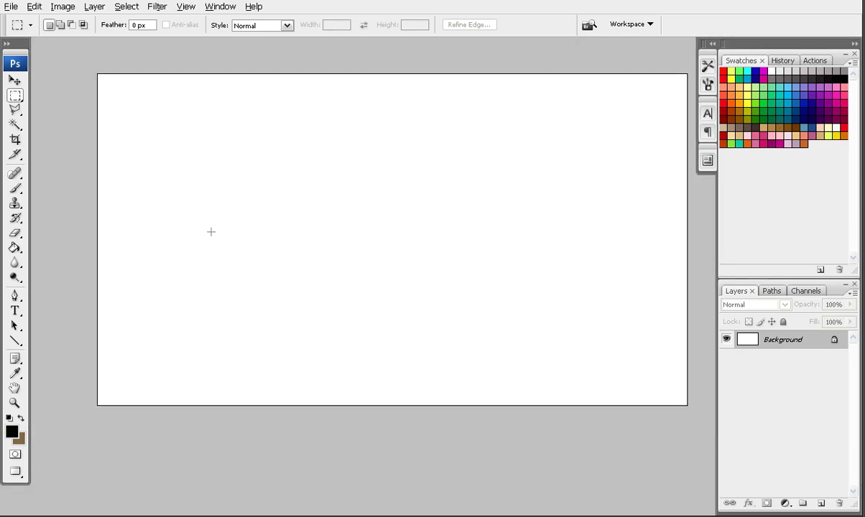
{"action": "left_click", "coordinate": [15, 341]}
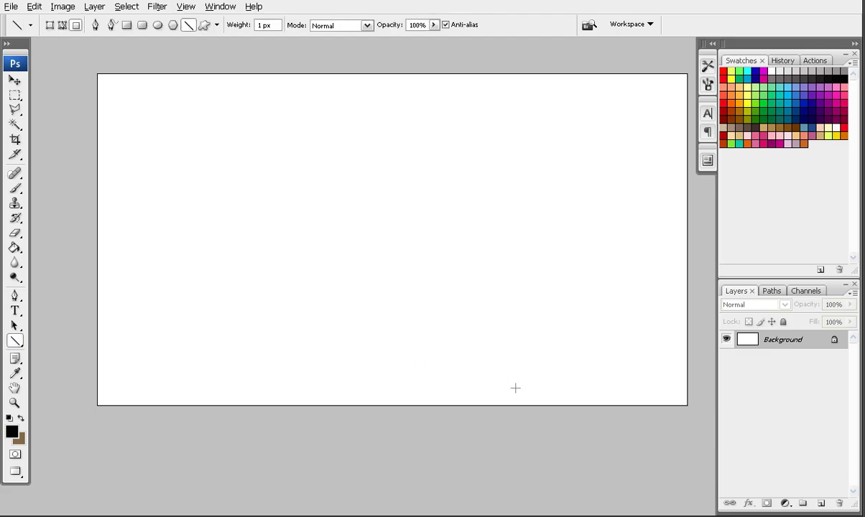
{"action": "left_click", "coordinate": [821, 504]}
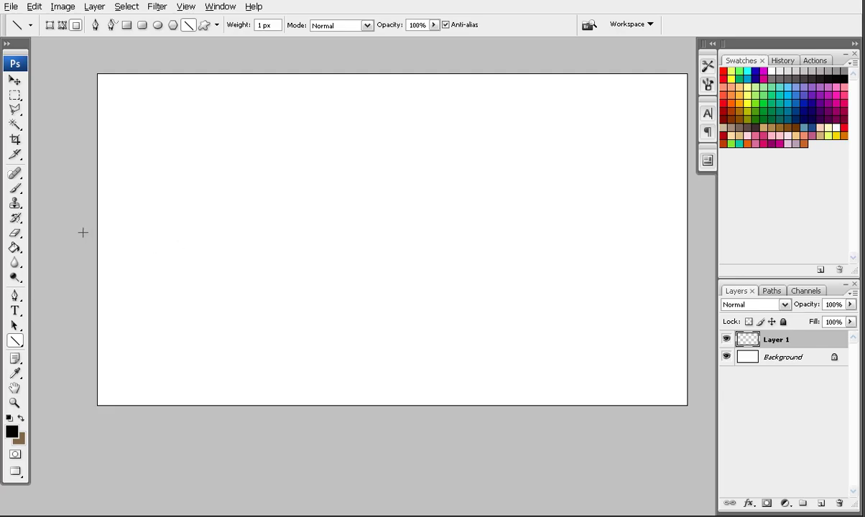
{"action": "left_click_drag", "start_coordinate": [82, 232], "coordinate": [702, 259]}
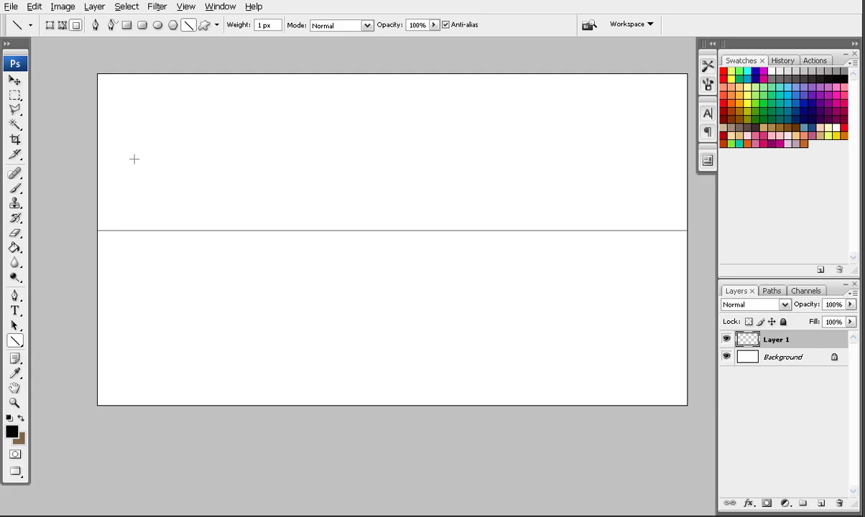
{"action": "left_click", "coordinate": [14, 95]}
- Outline a large rectangle over the left canvas with a 3 px black stroke, then deselect
{"action": "left_click_drag", "start_coordinate": [135, 94], "coordinate": [477, 370]}
{"action": "left_click", "coordinate": [34, 6]}
{"action": "left_click", "coordinate": [72, 208]}
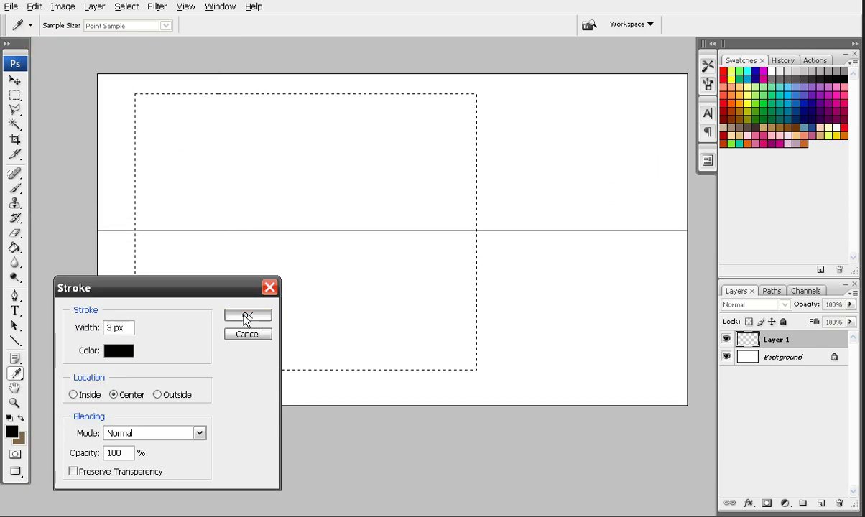
{"action": "left_click", "coordinate": [247, 316]}
{"action": "key", "text": "m"}
{"action": "key", "text": "ctrl+d"}
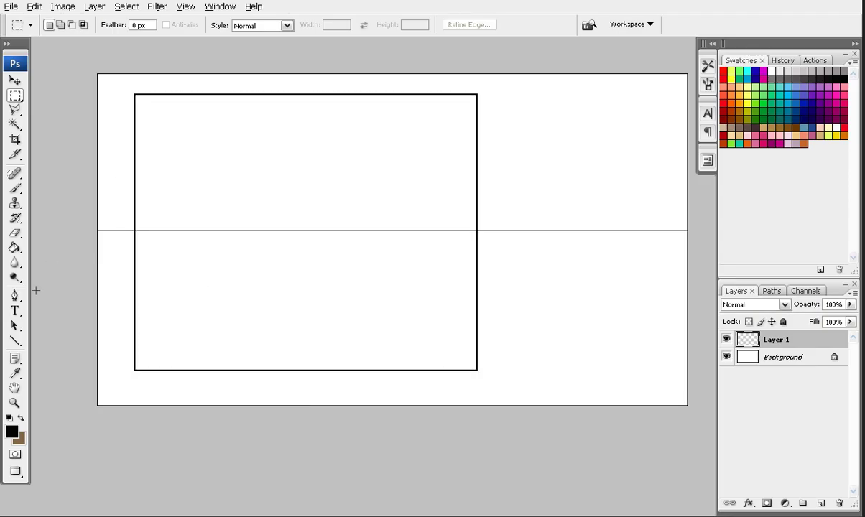
- Paint black 9 px hard-brush dots on the horizon as the two vanishing points
{"action": "left_click", "coordinate": [15, 188]}
{"action": "right_click", "coordinate": [231, 261]}
{"action": "left_click", "coordinate": [272, 385]}
{"action": "left_click_drag", "start_coordinate": [247, 289], "coordinate": [251, 289]}
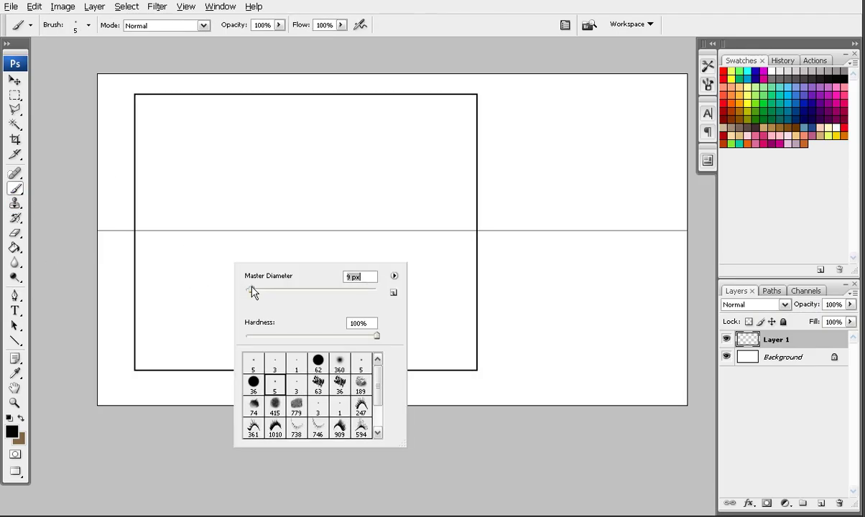
{"action": "left_click", "coordinate": [182, 230]}
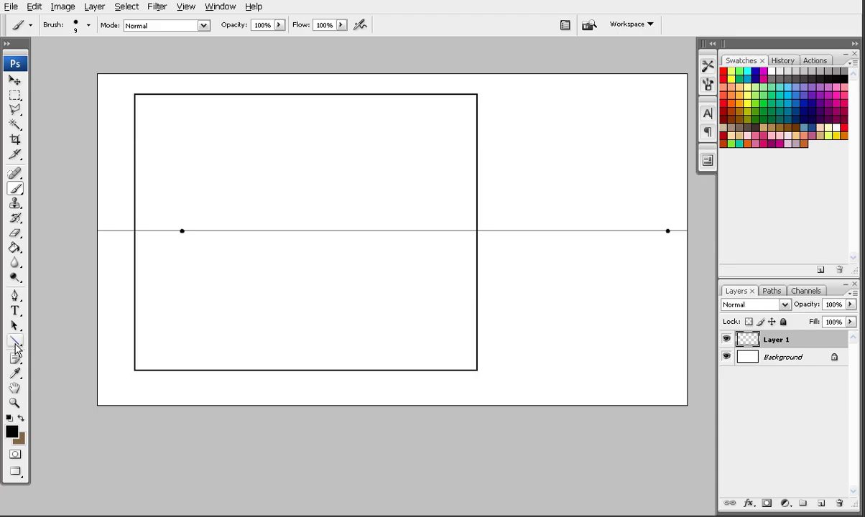
{"action": "left_click", "coordinate": [15, 341]}
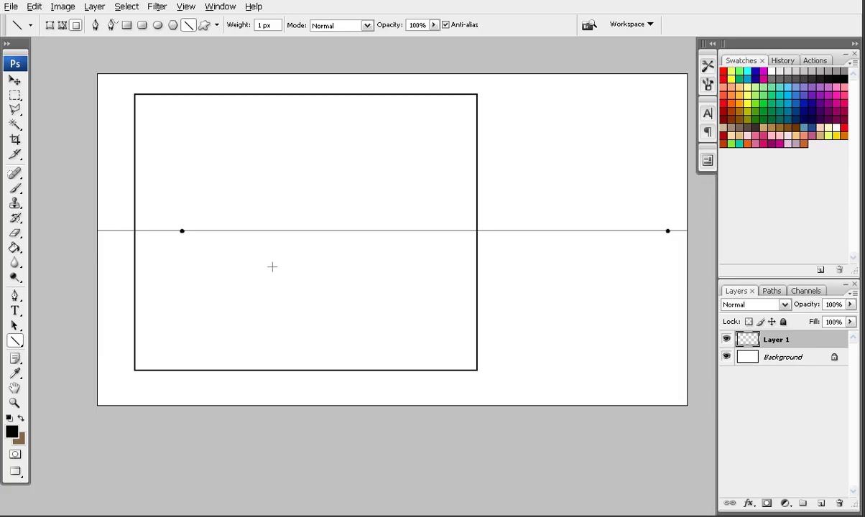
- Draw three short vertical lines below, across and above the horizon, plus a diagonal near the top
{"action": "left_click_drag", "start_coordinate": [272, 267], "coordinate": [272, 325]}
{"action": "left_click_drag", "start_coordinate": [356, 209], "coordinate": [356, 255]}
{"action": "left_click_drag", "start_coordinate": [367, 112], "coordinate": [368, 158]}
{"action": "left_click_drag", "start_coordinate": [271, 113], "coordinate": [240, 153]}
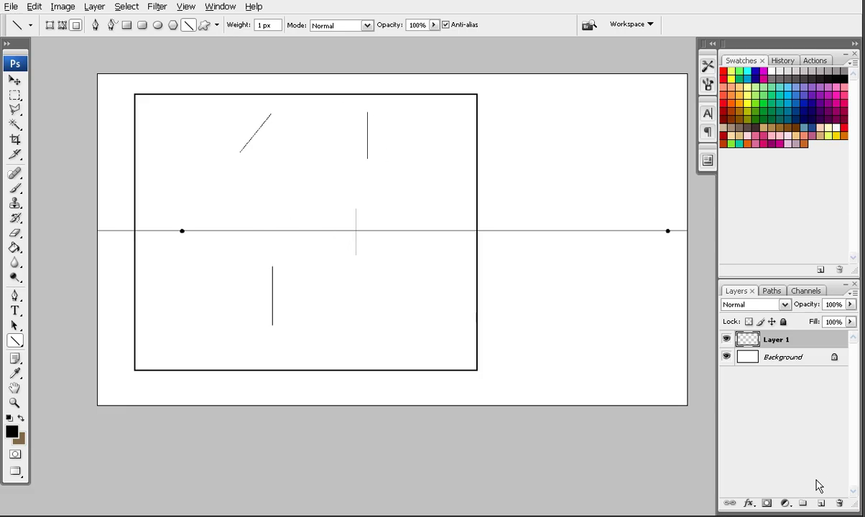
- On a new layer in dark red, guide the lower vertical's top and bottom to the right vanishing point
{"action": "left_click", "coordinate": [821, 503]}
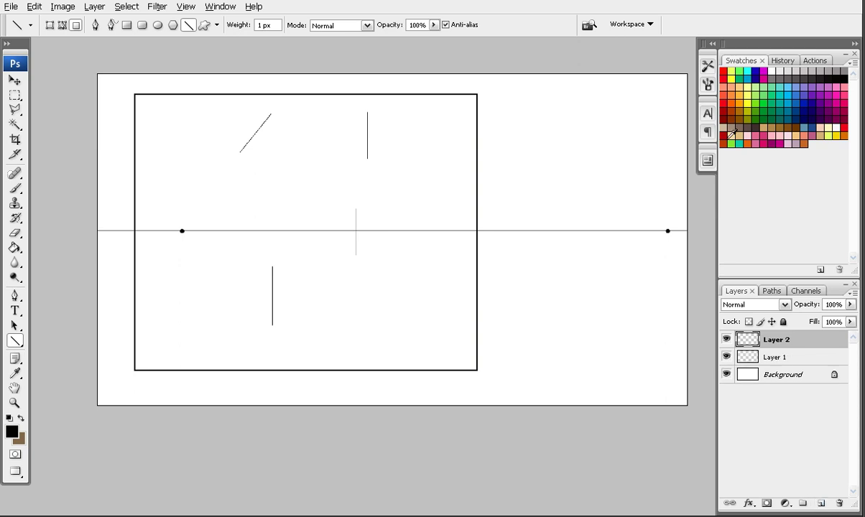
{"action": "left_click", "coordinate": [723, 118]}
{"action": "left_click_drag", "start_coordinate": [273, 266], "coordinate": [429, 250]}
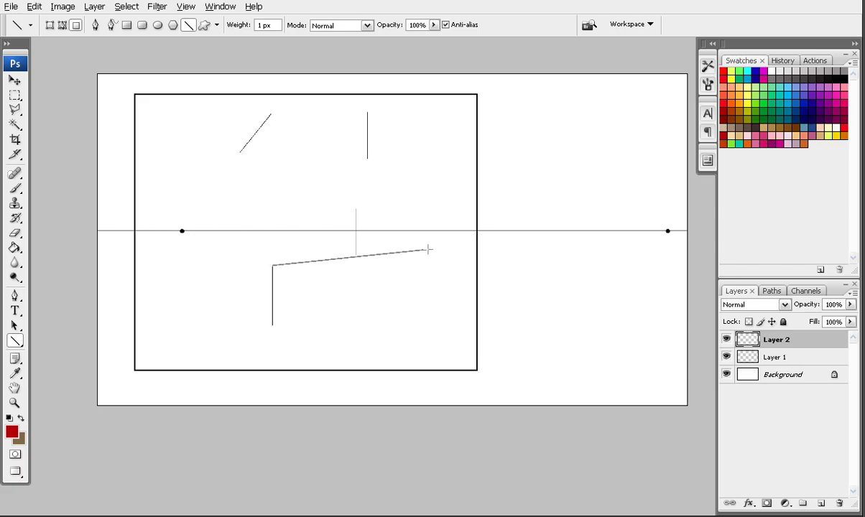
{"action": "left_click_drag", "start_coordinate": [428, 249], "coordinate": [668, 231]}
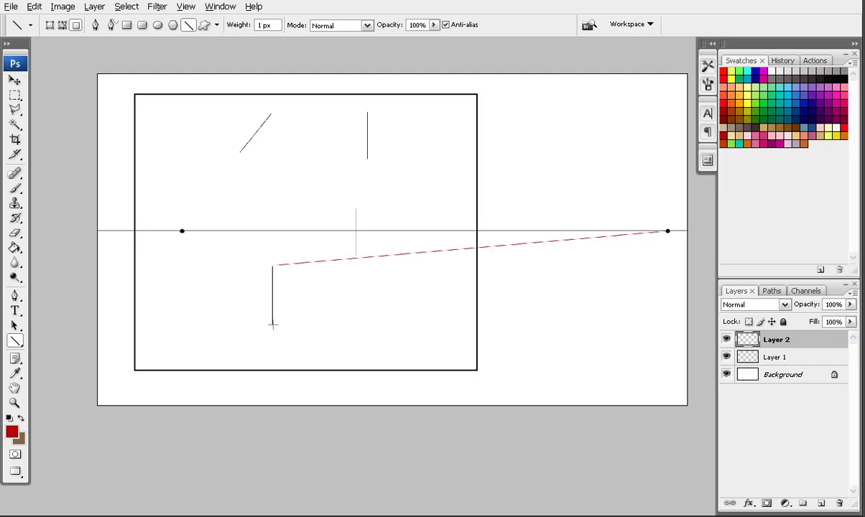
{"action": "left_click_drag", "start_coordinate": [272, 326], "coordinate": [668, 232]}
{"action": "key", "text": "ctrl+z"}
- At Actual Pixels zoom, connect both ends of the lower vertical to the left vanishing point
{"action": "left_click", "coordinate": [186, 7]}
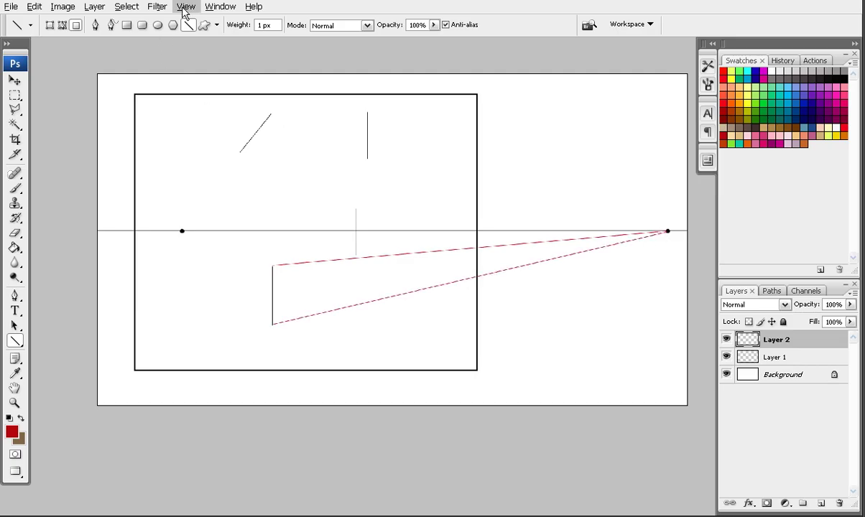
{"action": "left_click", "coordinate": [199, 136]}
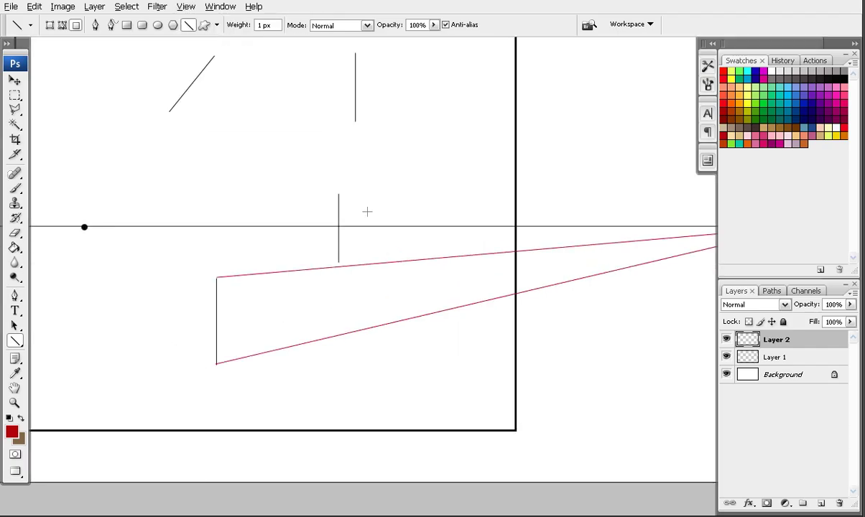
{"action": "mouse_move", "coordinate": [452, 226]}
{"action": "left_mouse_down"}
{"action": "mouse_move", "coordinate": [253, 232]}
{"action": "mouse_move", "coordinate": [458, 232]}
{"action": "left_mouse_up"}
{"action": "left_click_drag", "start_coordinate": [217, 263], "coordinate": [85, 212]}
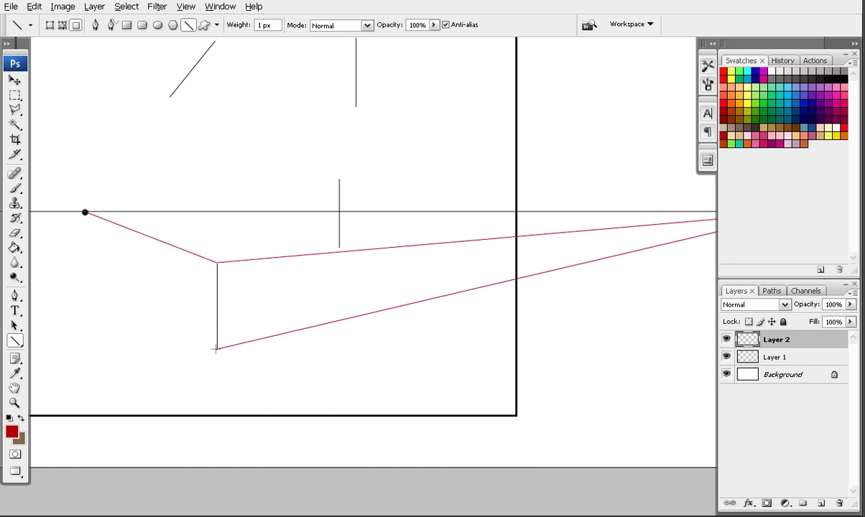
{"action": "left_click_drag", "start_coordinate": [215, 350], "coordinate": [84, 212]}
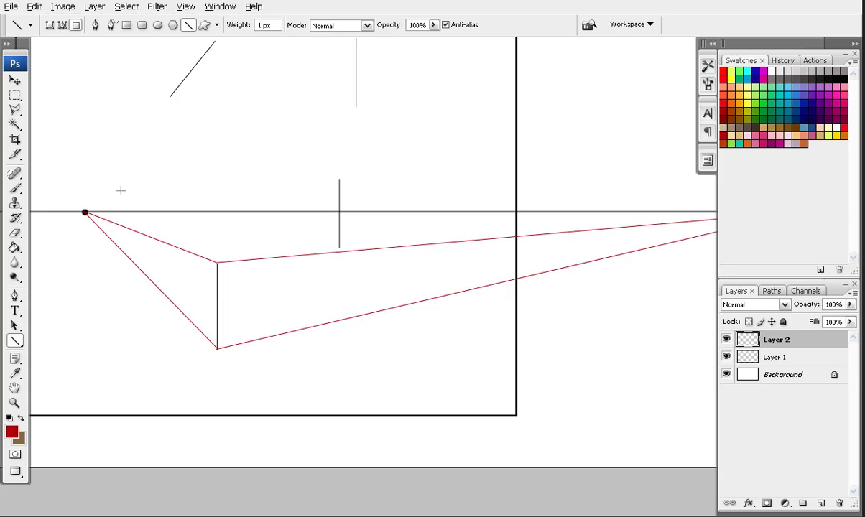
- On Layer 1 in black, draw two more vertical box edges between the red guidelines
{"action": "left_click", "coordinate": [765, 357]}
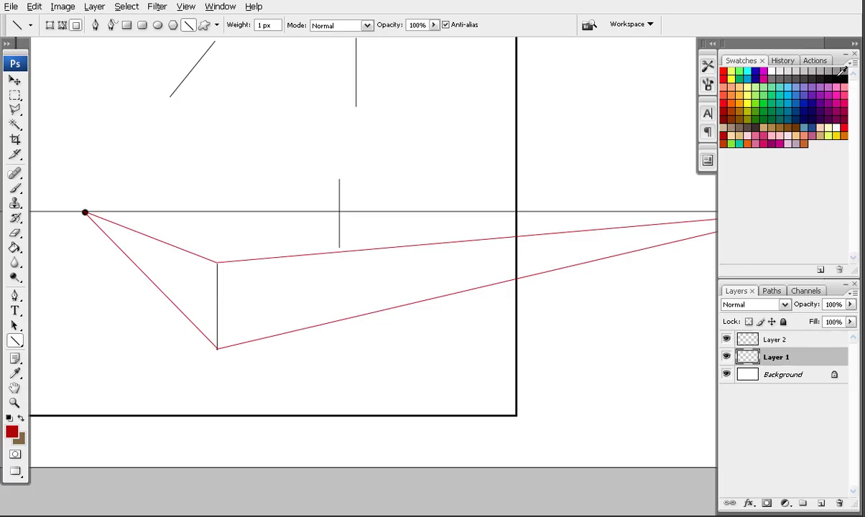
{"action": "left_click", "coordinate": [844, 71]}
{"action": "left_click_drag", "start_coordinate": [287, 257], "coordinate": [287, 332]}
{"action": "left_click_drag", "start_coordinate": [180, 250], "coordinate": [179, 310]}
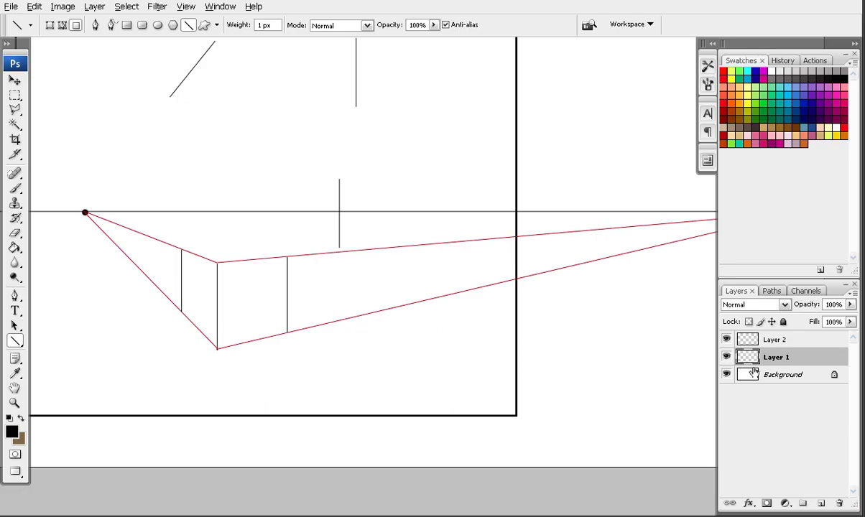
- On Layer 2, add dark red guides from the box's top corners to the vanishing points, then move Layer 1 above Layer 2
{"action": "left_click", "coordinate": [723, 338]}
{"action": "left_click", "coordinate": [726, 122]}
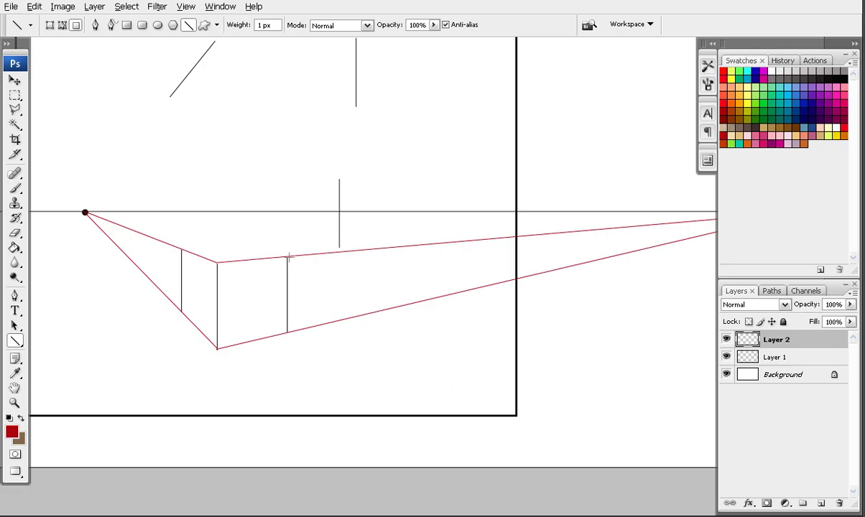
{"action": "left_click_drag", "start_coordinate": [288, 255], "coordinate": [84, 214]}
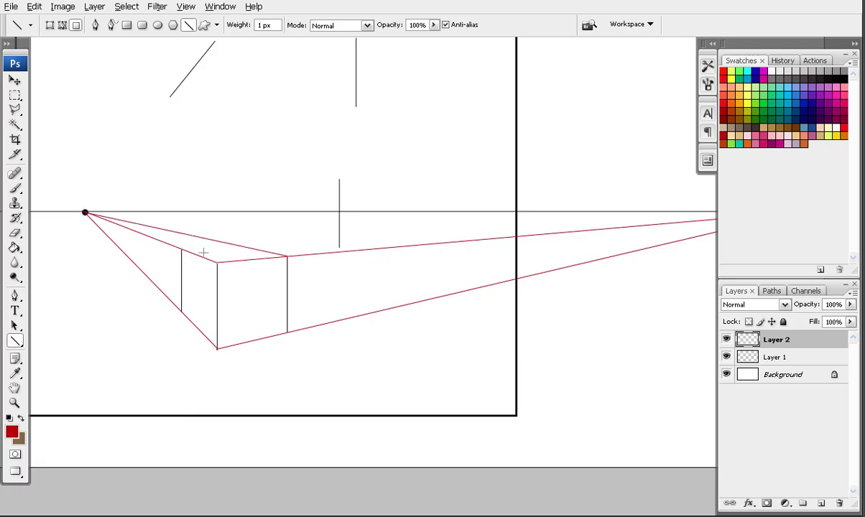
{"action": "left_click_drag", "start_coordinate": [235, 252], "coordinate": [140, 266]}
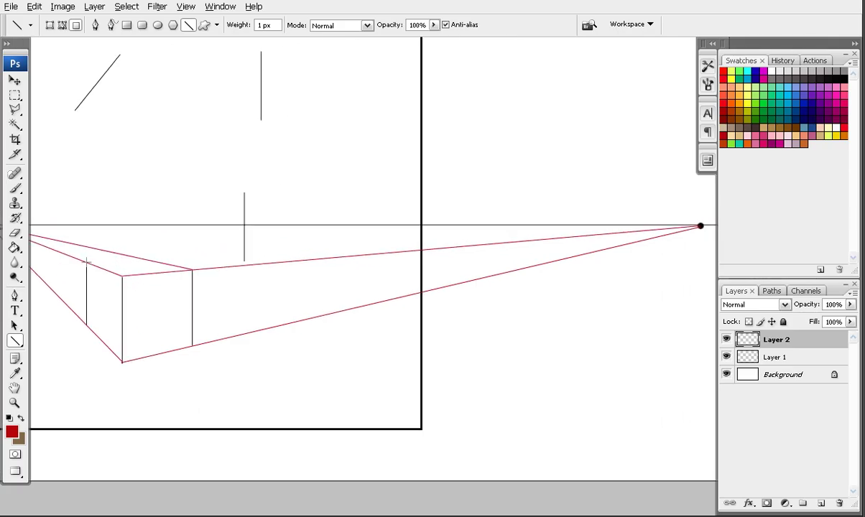
{"action": "mouse_move", "coordinate": [87, 263]}
{"action": "left_mouse_down"}
{"action": "mouse_move", "coordinate": [707, 209]}
{"action": "mouse_move", "coordinate": [701, 226]}
{"action": "left_mouse_up"}
{"action": "left_click_drag", "start_coordinate": [153, 273], "coordinate": [326, 267]}
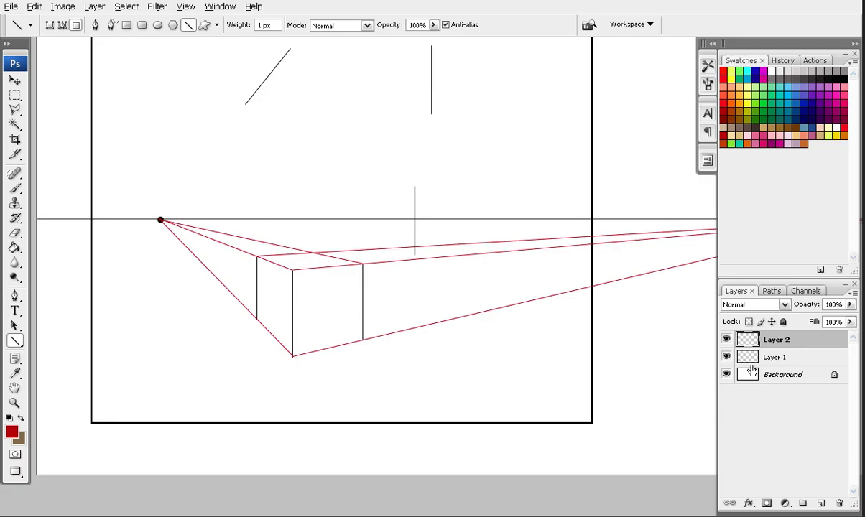
{"action": "left_click_drag", "start_coordinate": [728, 357], "coordinate": [773, 336]}
- In black with Fill pixels mode, trace the box's top-face edges and its lower-left bottom edge over the guides
{"action": "left_click", "coordinate": [797, 76]}
{"action": "mouse_move", "coordinate": [256, 256]}
{"action": "left_mouse_down"}
{"action": "mouse_move", "coordinate": [292, 271]}
{"action": "mouse_move", "coordinate": [363, 264]}
{"action": "mouse_move", "coordinate": [308, 238]}
{"action": "mouse_move", "coordinate": [299, 237]}
{"action": "mouse_move", "coordinate": [313, 251]}
{"action": "mouse_move", "coordinate": [294, 239]}
{"action": "mouse_move", "coordinate": [312, 253]}
{"action": "mouse_move", "coordinate": [258, 256]}
{"action": "left_mouse_up"}
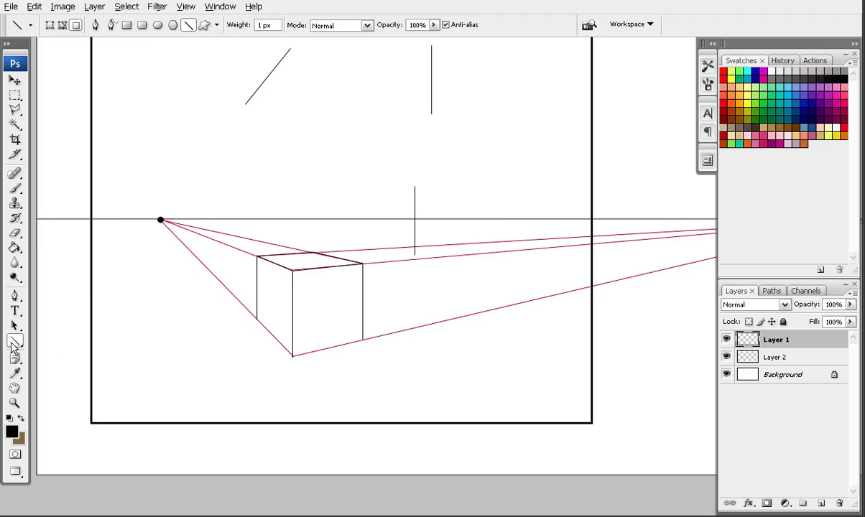
{"action": "left_click", "coordinate": [76, 25]}
{"action": "left_click", "coordinate": [726, 357]}
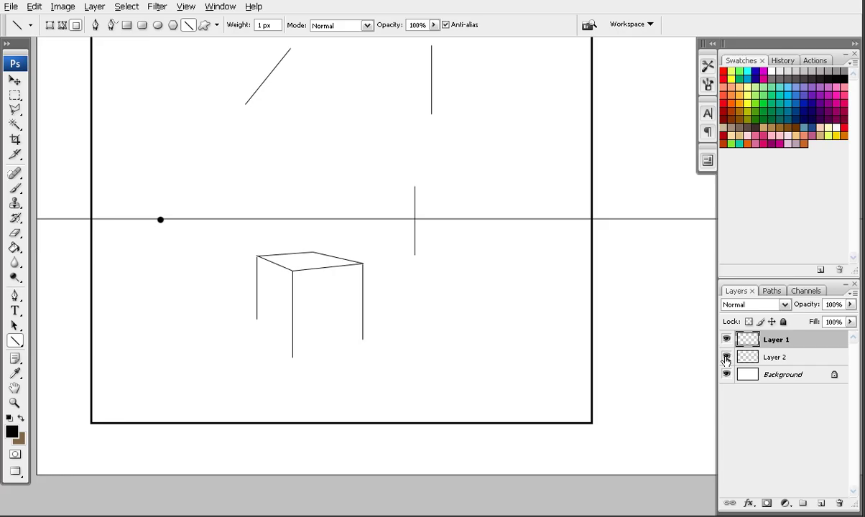
{"action": "left_click", "coordinate": [727, 357]}
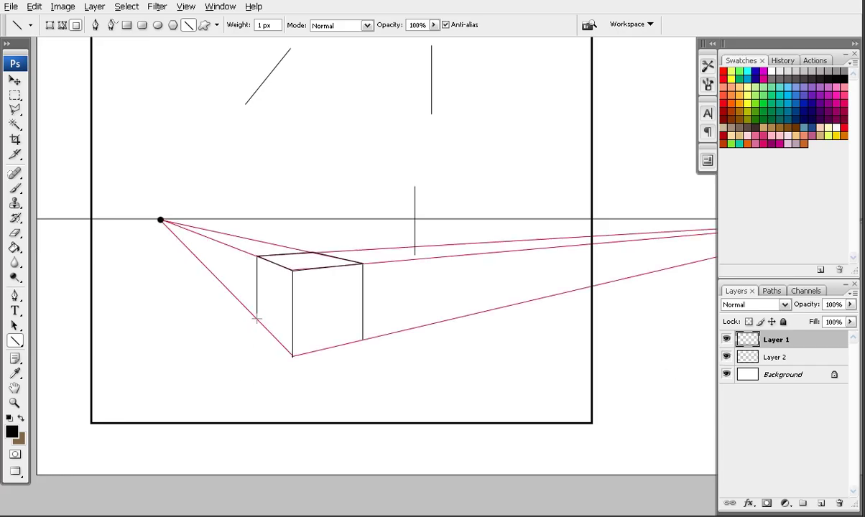
{"action": "mouse_move", "coordinate": [257, 317]}
{"action": "left_mouse_down"}
{"action": "mouse_move", "coordinate": [293, 355]}
{"action": "mouse_move", "coordinate": [360, 340]}
{"action": "left_mouse_up"}
- Draw a short black vertical line up from the box's top corner toward the horizon
{"action": "left_click", "coordinate": [298, 254], "text": "alt"}
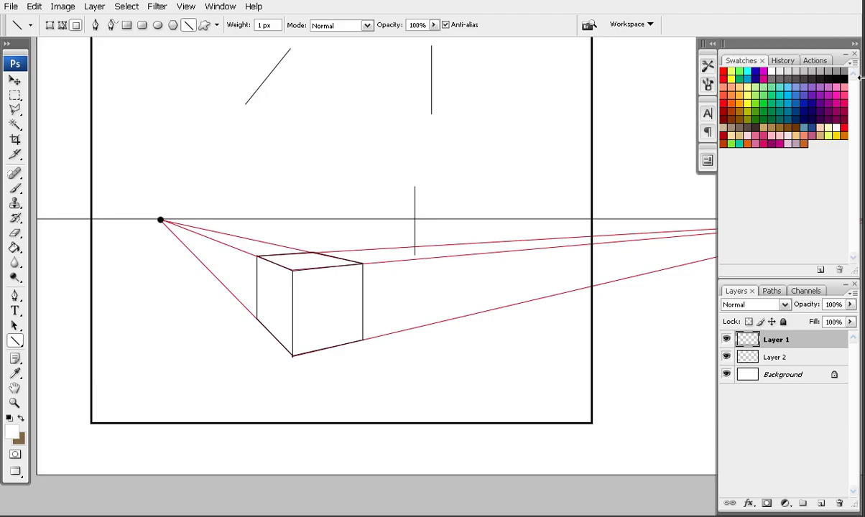
{"action": "left_click", "coordinate": [795, 72]}
{"action": "left_click_drag", "start_coordinate": [318, 268], "coordinate": [319, 224]}
- On Layer 2 in red, draw a guideline from the new vertical's top to the right vanishing point
{"action": "left_click", "coordinate": [777, 359]}
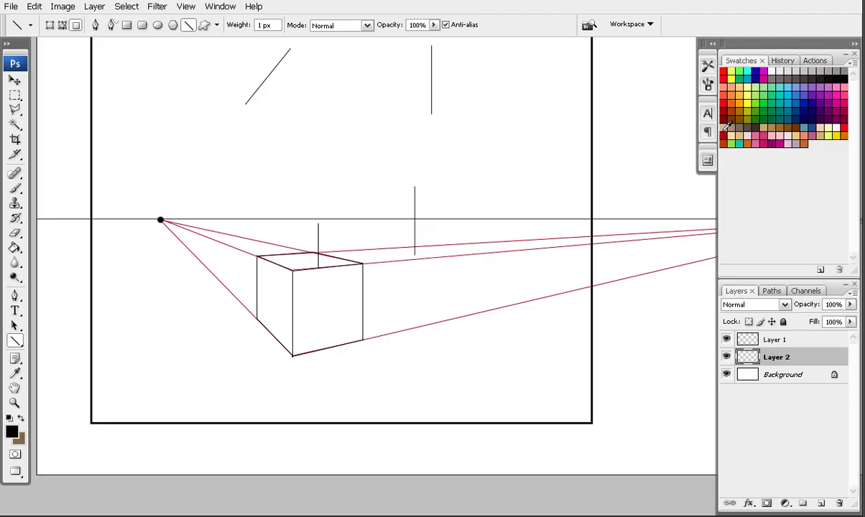
{"action": "left_click", "coordinate": [728, 107]}
{"action": "left_click_drag", "start_coordinate": [435, 234], "coordinate": [324, 236]}
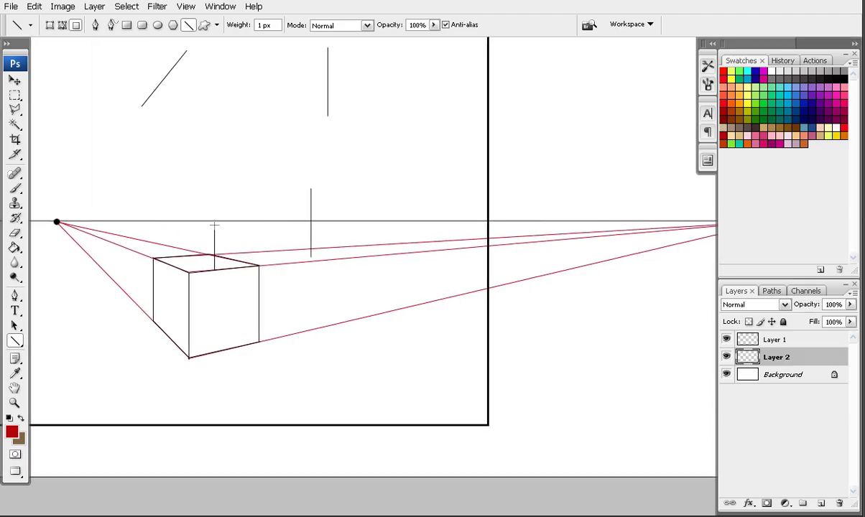
{"action": "mouse_move", "coordinate": [214, 224]}
{"action": "left_mouse_down"}
{"action": "mouse_move", "coordinate": [527, 219]}
{"action": "mouse_move", "coordinate": [396, 231]}
{"action": "mouse_move", "coordinate": [437, 227]}
{"action": "left_mouse_up"}
{"action": "key", "text": "ctrl+z"}
{"action": "left_click_drag", "start_coordinate": [107, 234], "coordinate": [659, 232]}
{"action": "left_click_drag", "start_coordinate": [166, 244], "coordinate": [318, 239]}
- Switch back to black and draw a second vertical line down to the box top
{"action": "left_click", "coordinate": [773, 358]}
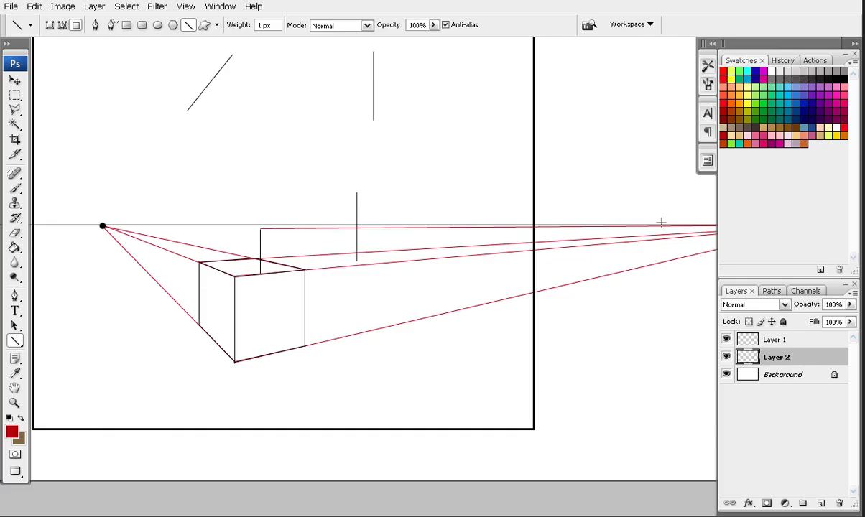
{"action": "left_click", "coordinate": [846, 71]}
{"action": "left_click_drag", "start_coordinate": [277, 229], "coordinate": [280, 275]}
{"action": "left_click", "coordinate": [728, 340]}
{"action": "left_click", "coordinate": [727, 340]}
{"action": "left_click", "coordinate": [727, 340]}
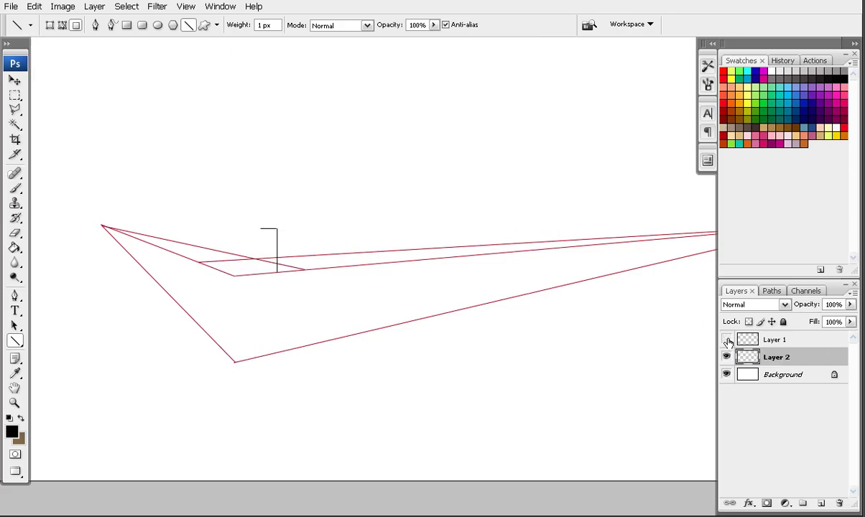
{"action": "left_click", "coordinate": [727, 340]}
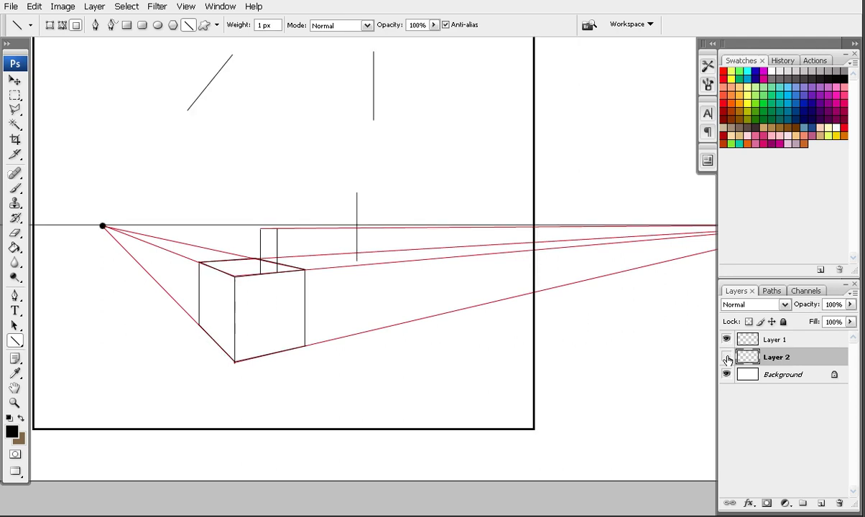
{"action": "left_click", "coordinate": [727, 357]}
{"action": "left_click", "coordinate": [728, 357]}
{"action": "left_click", "coordinate": [727, 358]}
{"action": "left_click", "coordinate": [727, 357]}
{"action": "left_click", "coordinate": [728, 341]}
{"action": "left_click", "coordinate": [727, 341]}
{"action": "left_click", "coordinate": [727, 341]}
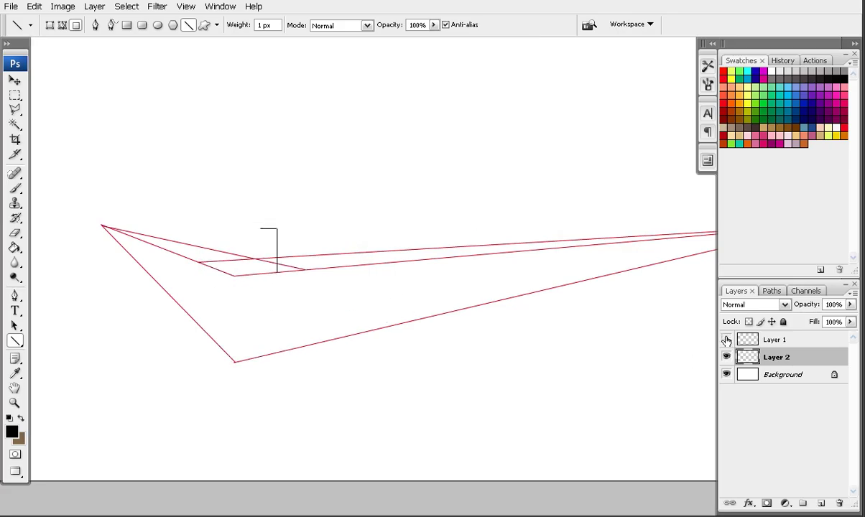
{"action": "left_click", "coordinate": [727, 341]}
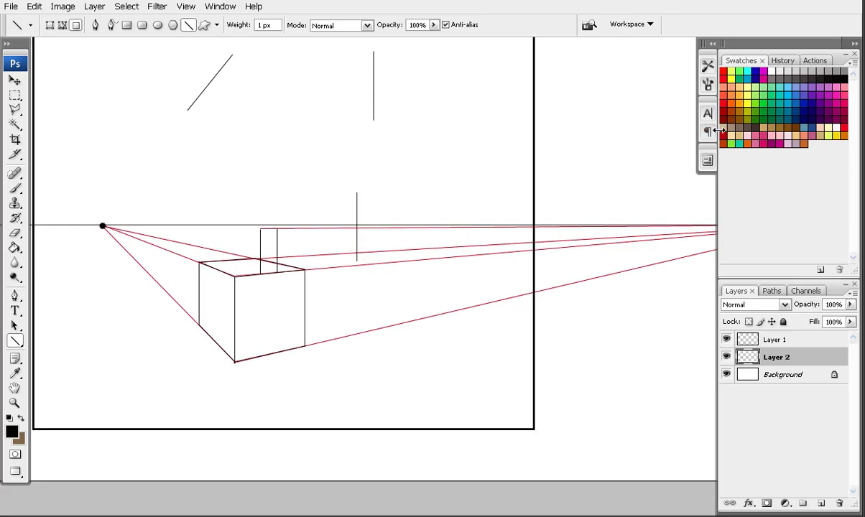
{"action": "left_click", "coordinate": [725, 128]}
- Draw red guides from the box's top corners to the left vanishing point, then a black vertical up to the horizon
{"action": "left_click_drag", "start_coordinate": [260, 230], "coordinate": [103, 226]}
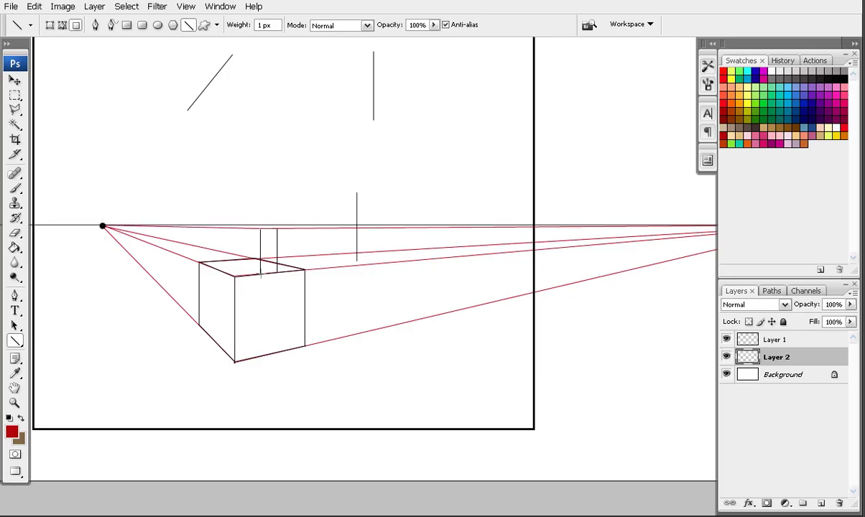
{"action": "left_click_drag", "start_coordinate": [260, 274], "coordinate": [102, 225]}
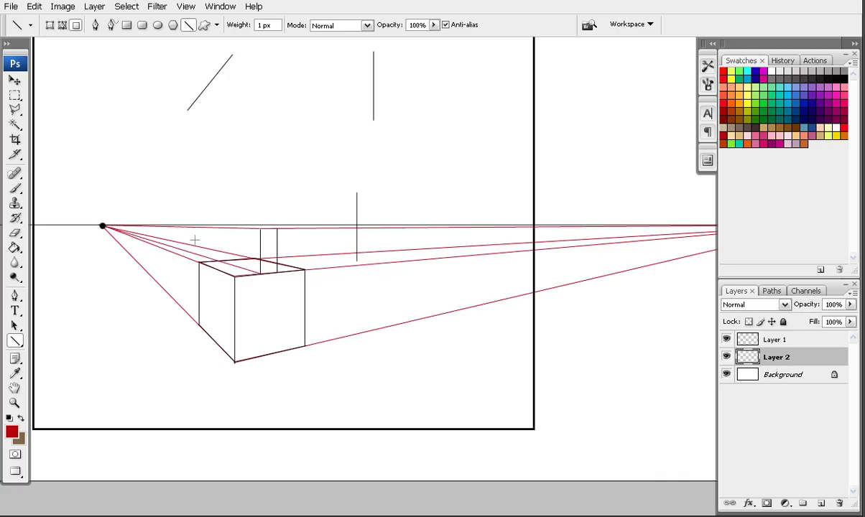
{"action": "left_click", "coordinate": [744, 341]}
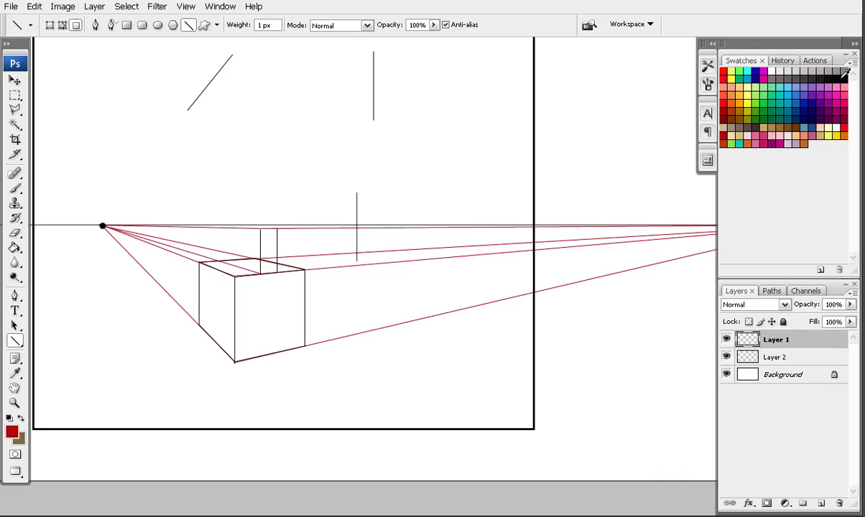
{"action": "left_click", "coordinate": [836, 73]}
{"action": "left_click_drag", "start_coordinate": [243, 228], "coordinate": [243, 253]}
- On Layer 2, draw a line along the horizon toward the right, then return to Layer 1
{"action": "left_click", "coordinate": [733, 352]}
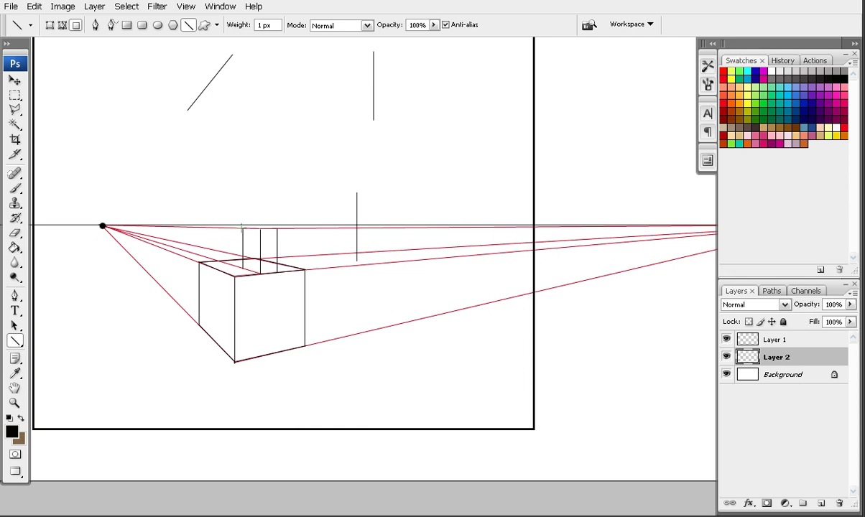
{"action": "left_click_drag", "start_coordinate": [243, 228], "coordinate": [716, 227]}
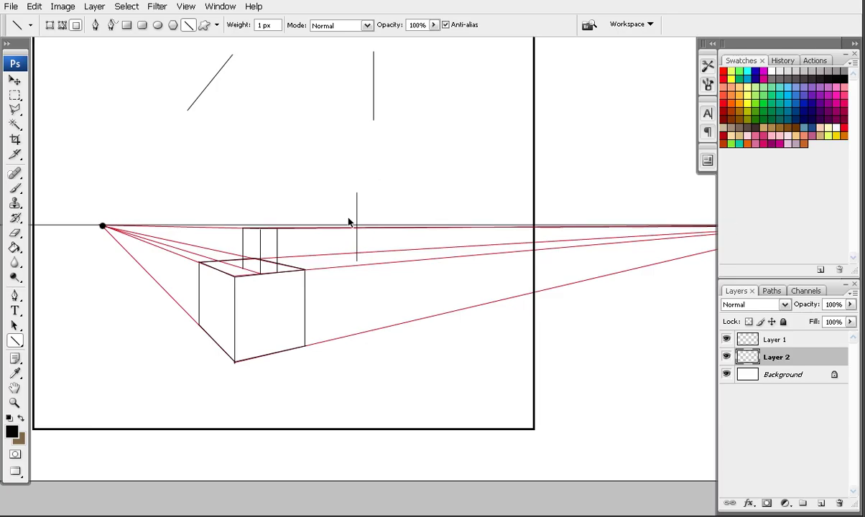
{"action": "key", "text": "alt+bracketright"}
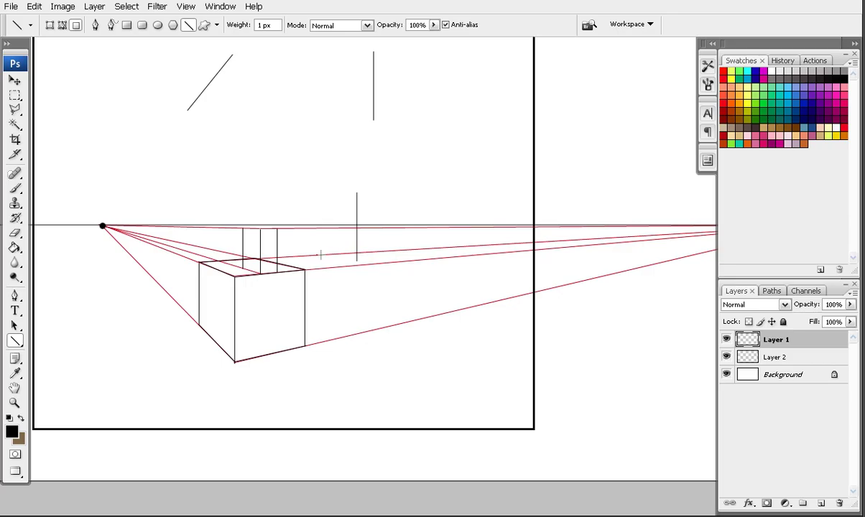
- Redraw the guide from the diagonal's lower end to the vanishing point in red, undoing the mis-coloured line
{"action": "left_click", "coordinate": [747, 357]}
{"action": "left_click_drag", "start_coordinate": [209, 214], "coordinate": [345, 266]}
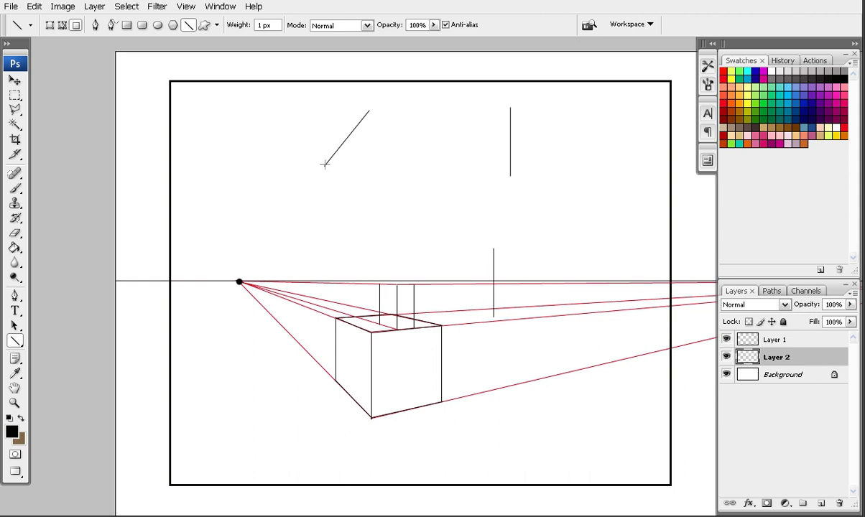
{"action": "left_click_drag", "start_coordinate": [325, 165], "coordinate": [239, 282]}
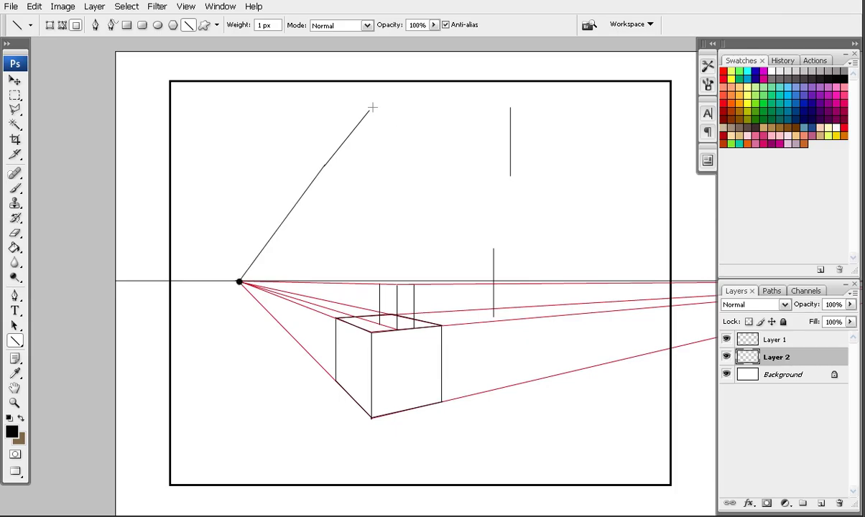
{"action": "left_click", "coordinate": [33, 6]}
{"action": "left_click", "coordinate": [64, 22]}
{"action": "left_click", "coordinate": [723, 136]}
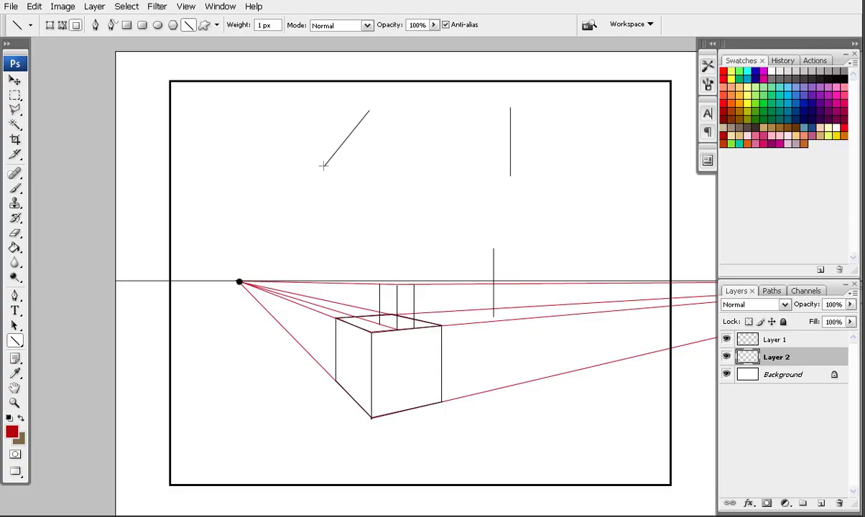
{"action": "left_click_drag", "start_coordinate": [324, 165], "coordinate": [239, 282]}
- Add red guides from the diagonal's top to the left vanishing point and from the apex and left edge to the right one
{"action": "left_click_drag", "start_coordinate": [325, 149], "coordinate": [239, 282]}
{"action": "left_click_drag", "start_coordinate": [467, 238], "coordinate": [260, 266]}
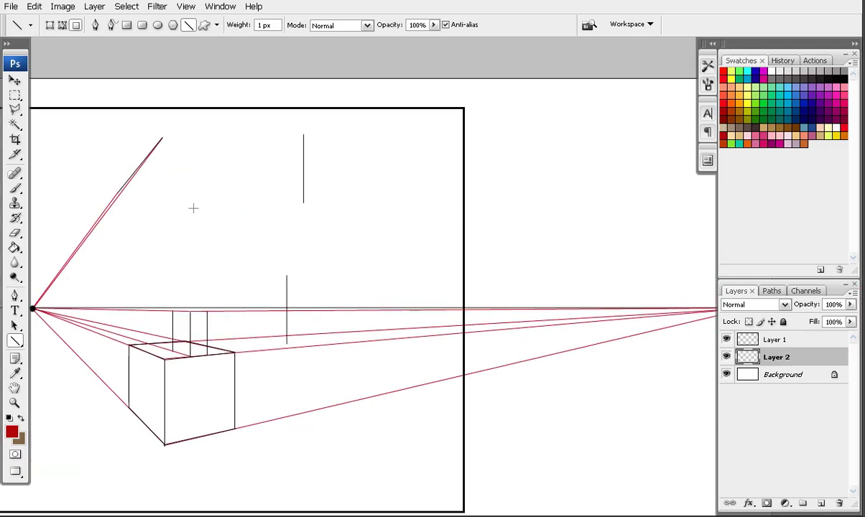
{"action": "left_click_drag", "start_coordinate": [314, 205], "coordinate": [286, 193]}
{"action": "left_click_drag", "start_coordinate": [113, 135], "coordinate": [694, 307]}
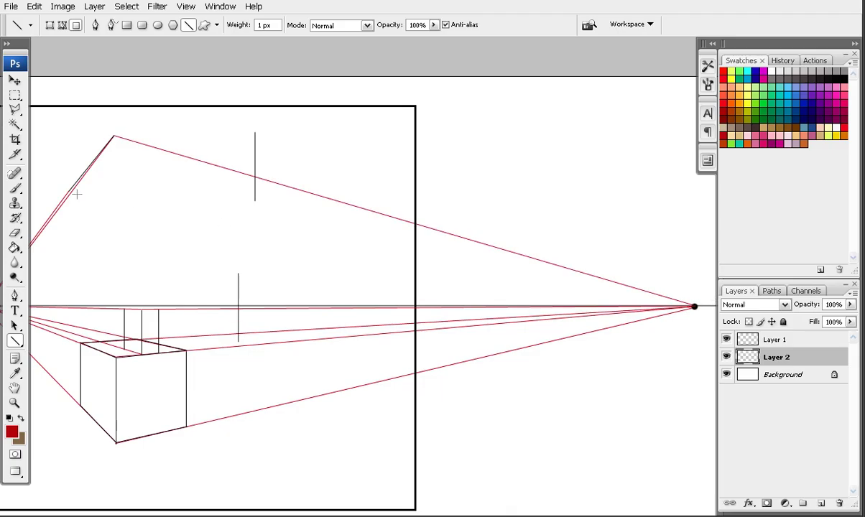
{"action": "left_click_drag", "start_coordinate": [69, 190], "coordinate": [694, 307]}
- On Layer 1 in black, draw a box edge along the new guideline
{"action": "left_click", "coordinate": [768, 341]}
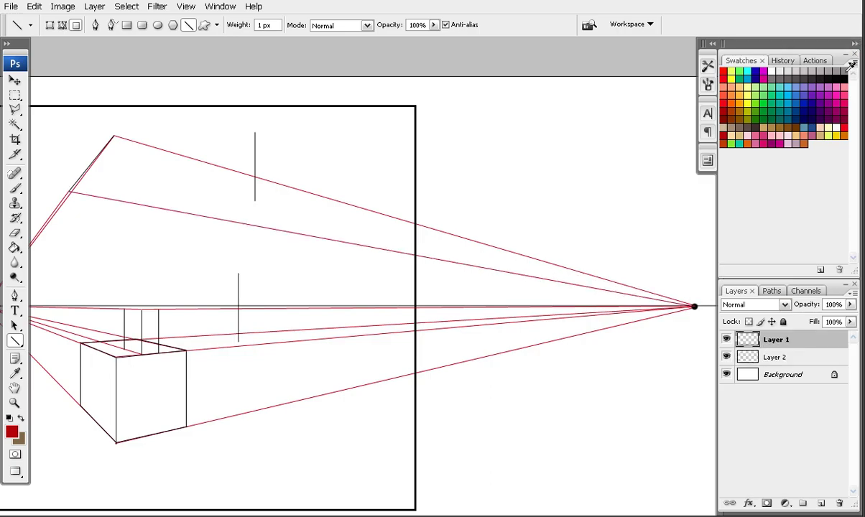
{"action": "left_click", "coordinate": [798, 71]}
{"action": "mouse_move", "coordinate": [166, 151]}
{"action": "left_mouse_down"}
{"action": "mouse_move", "coordinate": [129, 192]}
{"action": "mouse_move", "coordinate": [134, 204]}
{"action": "mouse_move", "coordinate": [466, 217]}
{"action": "mouse_move", "coordinate": [442, 225]}
{"action": "mouse_move", "coordinate": [332, 209]}
{"action": "left_mouse_up"}
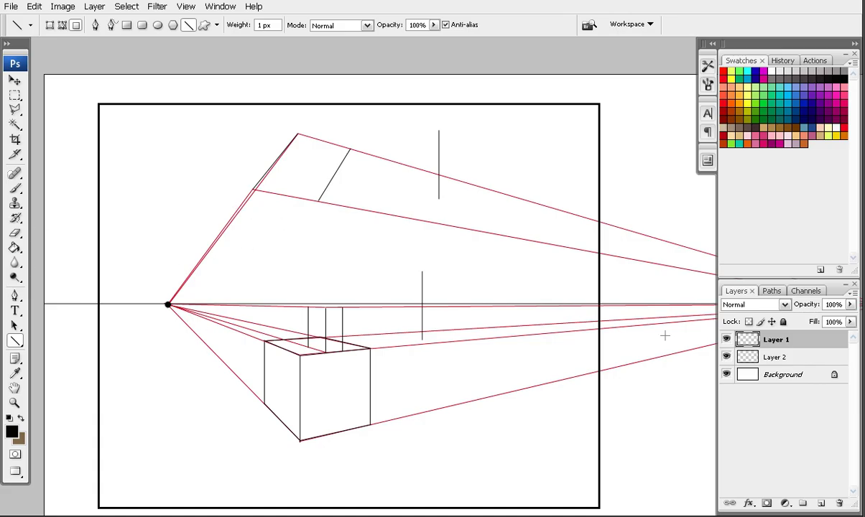
- On Layer 2, draw a red guide from the upper box's corner to the left vanishing point
{"action": "left_click", "coordinate": [762, 358]}
{"action": "left_click", "coordinate": [730, 131]}
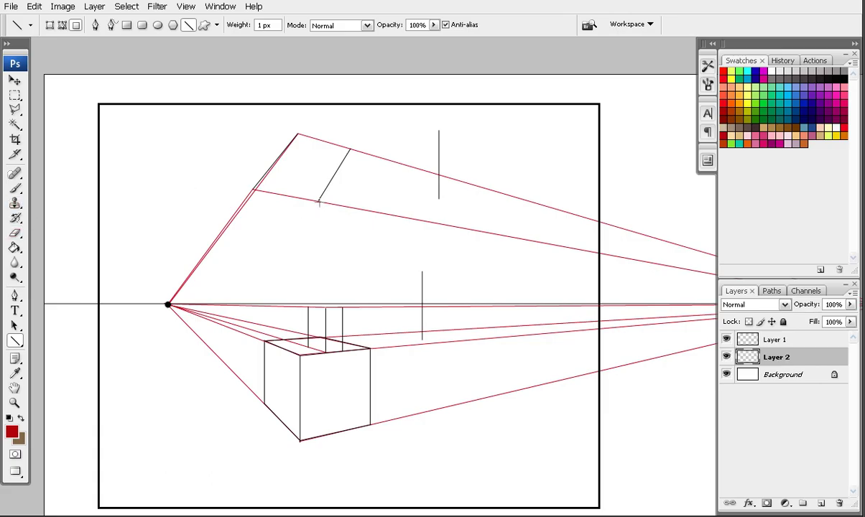
{"action": "left_click_drag", "start_coordinate": [319, 202], "coordinate": [168, 304]}
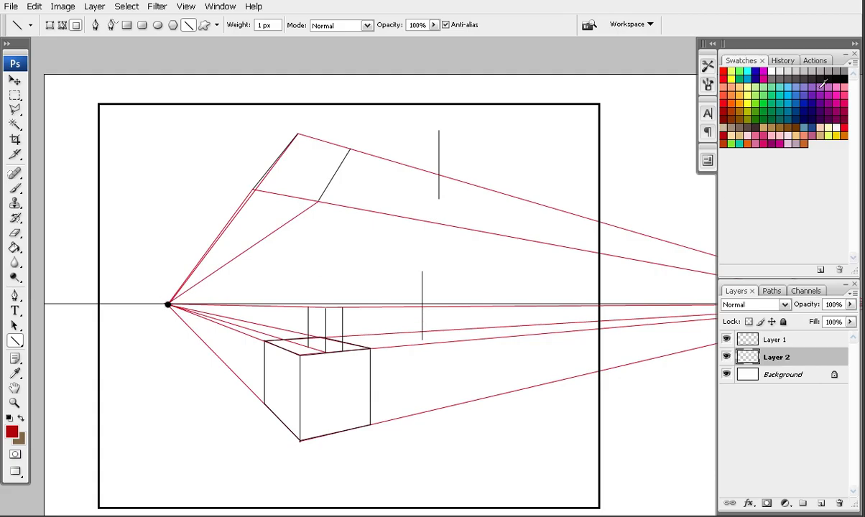
{"action": "left_click", "coordinate": [793, 72]}
{"action": "left_click", "coordinate": [766, 344]}
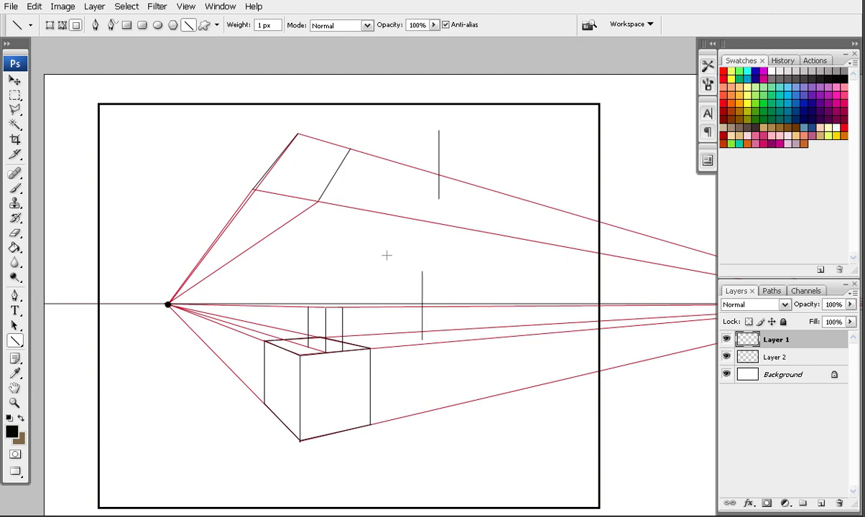
- Add a red guide from the right vanishing point across to the upper box
{"action": "left_click_drag", "start_coordinate": [401, 258], "coordinate": [245, 263]}
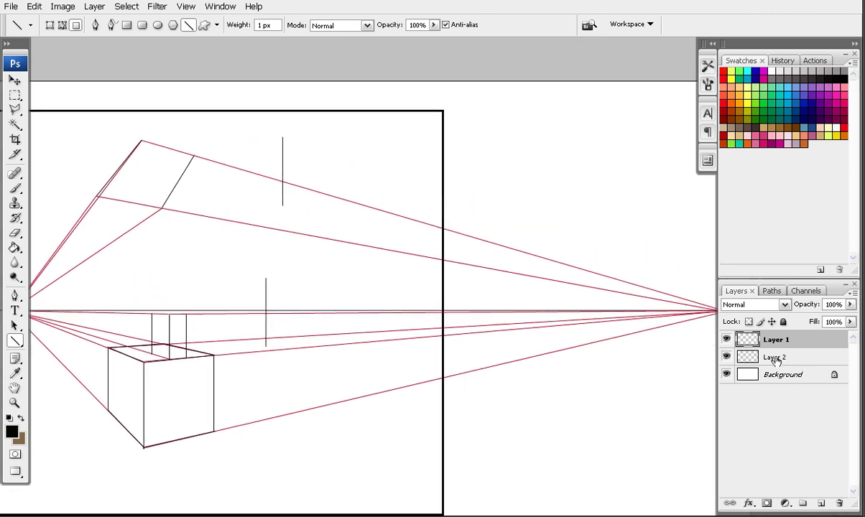
{"action": "left_click", "coordinate": [774, 358]}
{"action": "left_click", "coordinate": [724, 135]}
{"action": "left_click_drag", "start_coordinate": [340, 243], "coordinate": [329, 243]}
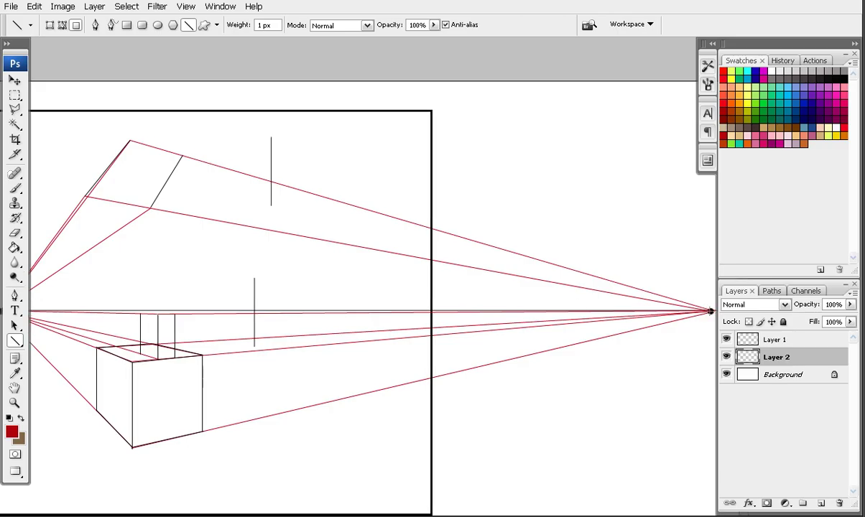
{"action": "left_click_drag", "start_coordinate": [710, 311], "coordinate": [63, 228]}
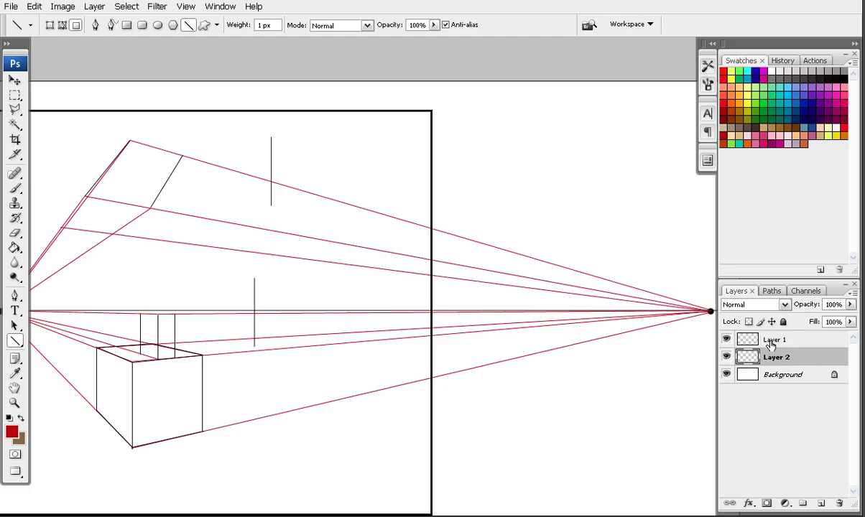
- On Layer 1 in black, trace the upper box's underside edges along the guides
{"action": "left_click", "coordinate": [747, 339]}
{"action": "left_click", "coordinate": [797, 73]}
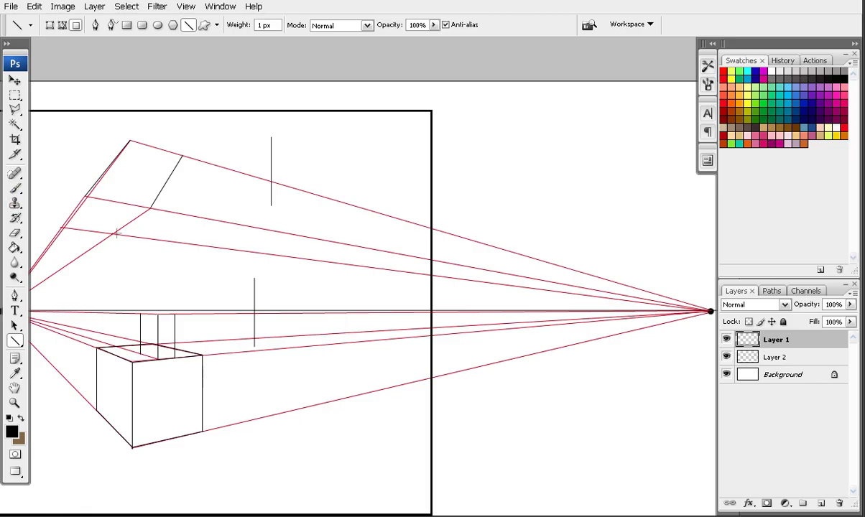
{"action": "left_click_drag", "start_coordinate": [111, 233], "coordinate": [60, 227]}
{"action": "left_click_drag", "start_coordinate": [151, 207], "coordinate": [85, 194]}
{"action": "left_click_drag", "start_coordinate": [180, 158], "coordinate": [130, 141]}
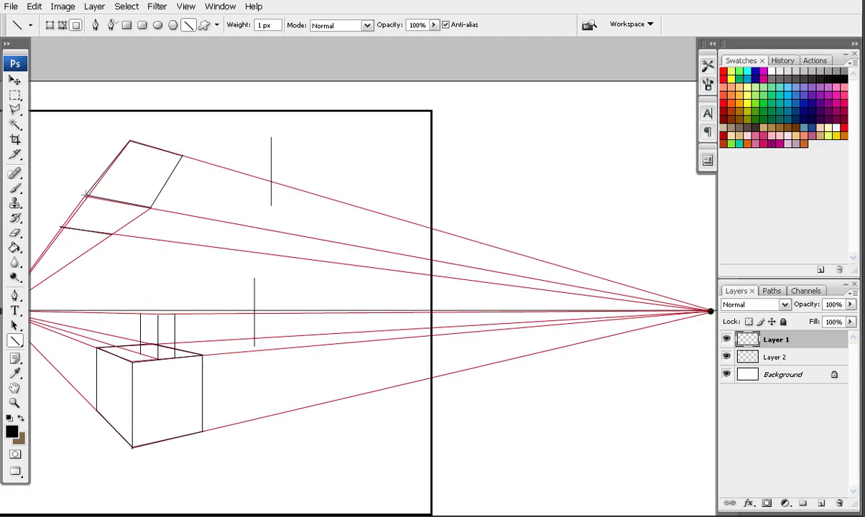
{"action": "left_click_drag", "start_coordinate": [85, 195], "coordinate": [61, 227]}
{"action": "left_click_drag", "start_coordinate": [87, 197], "coordinate": [63, 226]}
- Draw the last underside edge and toggle Layer 2 off and on to check the outline
{"action": "left_click_drag", "start_coordinate": [251, 260], "coordinate": [320, 263]}
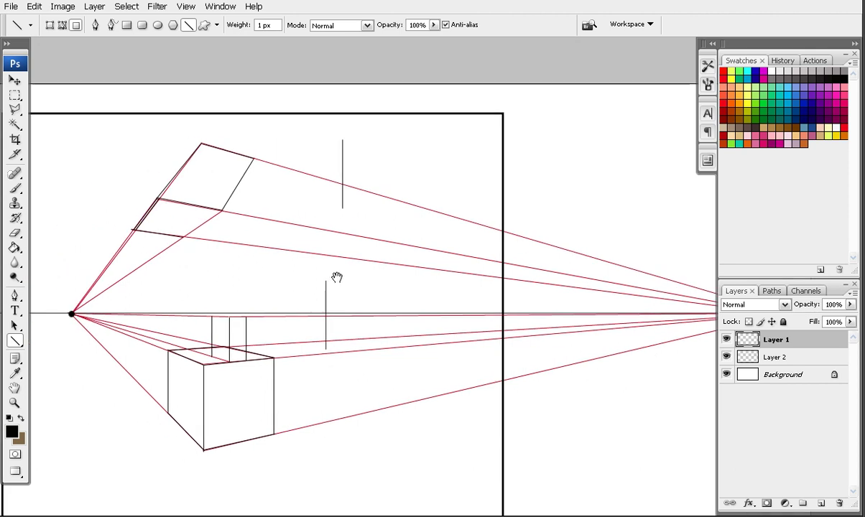
{"action": "left_click", "coordinate": [727, 357]}
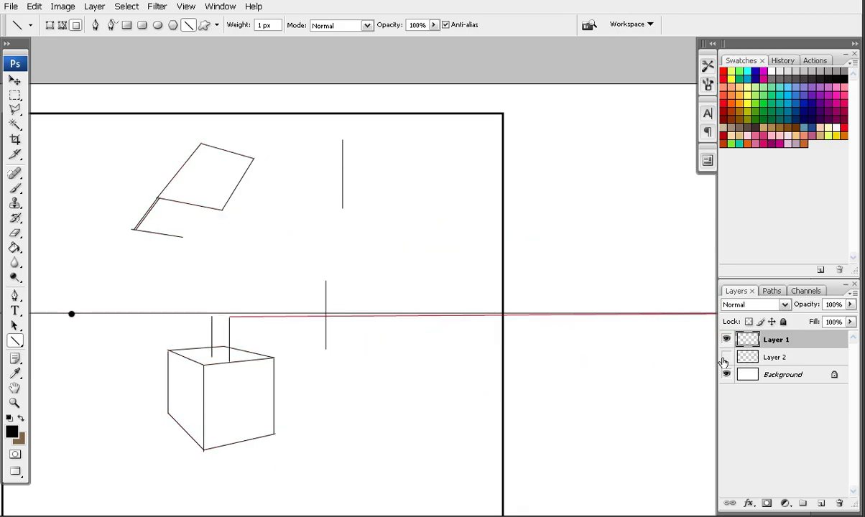
{"action": "left_click", "coordinate": [728, 357]}
{"action": "mouse_move", "coordinate": [221, 210]}
{"action": "left_mouse_down"}
{"action": "mouse_move", "coordinate": [177, 226]}
{"action": "mouse_move", "coordinate": [185, 236]}
{"action": "left_mouse_up"}
{"action": "left_click", "coordinate": [728, 357]}
{"action": "left_click", "coordinate": [727, 358]}
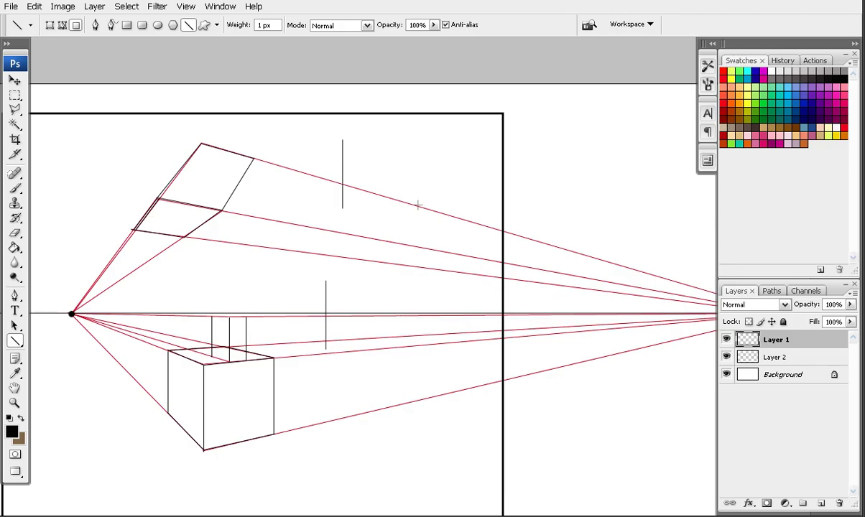
- On Layer 2, draw dark red guides from the vertical line's top and bottom to both vanishing points
{"action": "left_click", "coordinate": [731, 115]}
{"action": "left_click", "coordinate": [772, 360]}
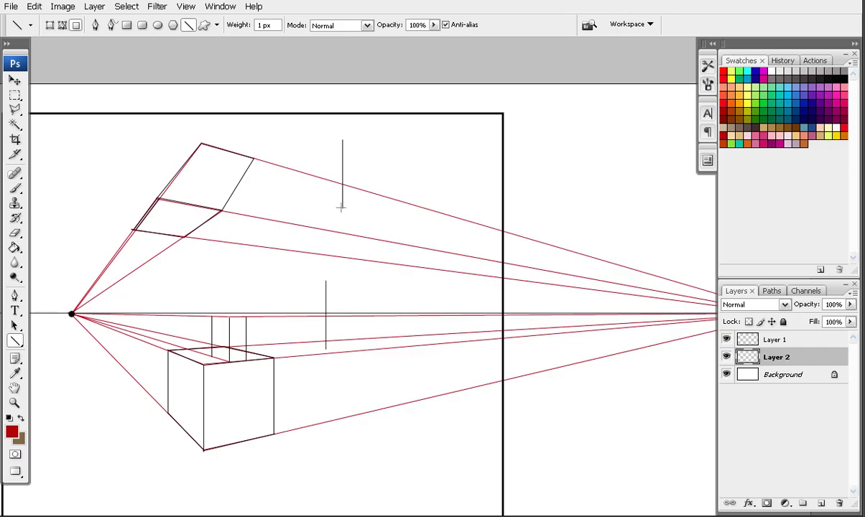
{"action": "left_click_drag", "start_coordinate": [342, 208], "coordinate": [72, 314]}
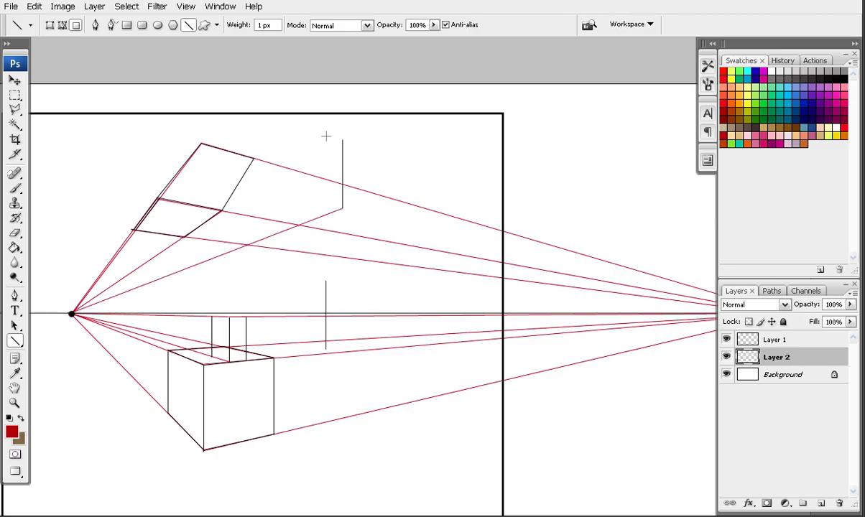
{"action": "left_click_drag", "start_coordinate": [342, 139], "coordinate": [72, 314]}
{"action": "left_click_drag", "start_coordinate": [324, 275], "coordinate": [226, 257]}
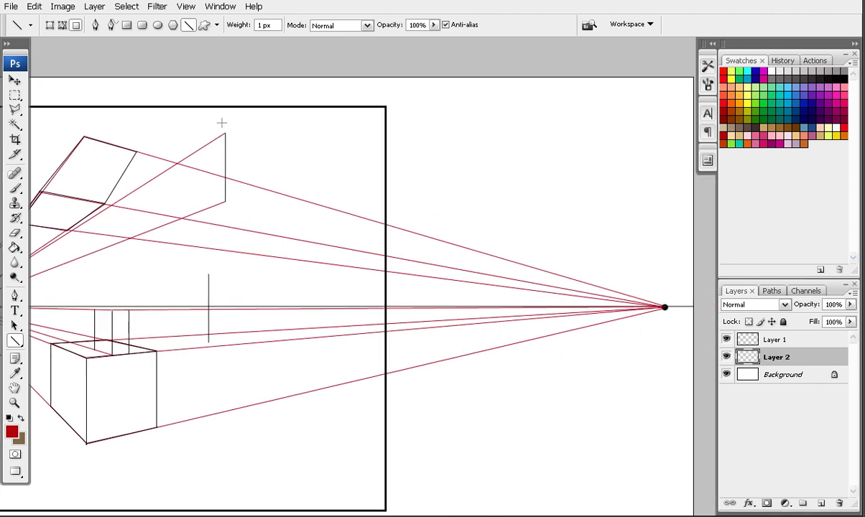
{"action": "mouse_move", "coordinate": [226, 132]}
{"action": "left_mouse_down"}
{"action": "mouse_move", "coordinate": [544, 237]}
{"action": "mouse_move", "coordinate": [665, 307]}
{"action": "left_mouse_up"}
{"action": "mouse_move", "coordinate": [225, 204]}
{"action": "left_mouse_down"}
{"action": "mouse_move", "coordinate": [618, 286]}
{"action": "mouse_move", "coordinate": [665, 307]}
{"action": "left_mouse_up"}
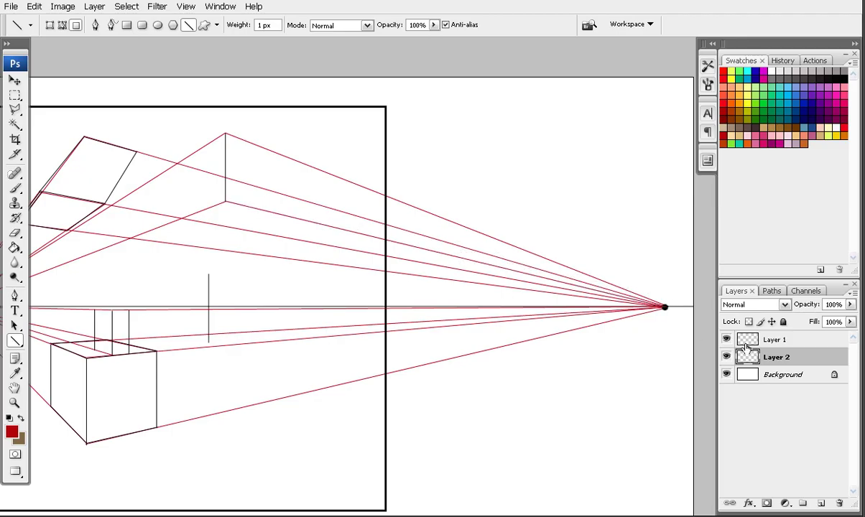
- On Layer 1 in black, draw two vertical edges of the new floating box
{"action": "left_click", "coordinate": [769, 339]}
{"action": "left_click", "coordinate": [846, 77]}
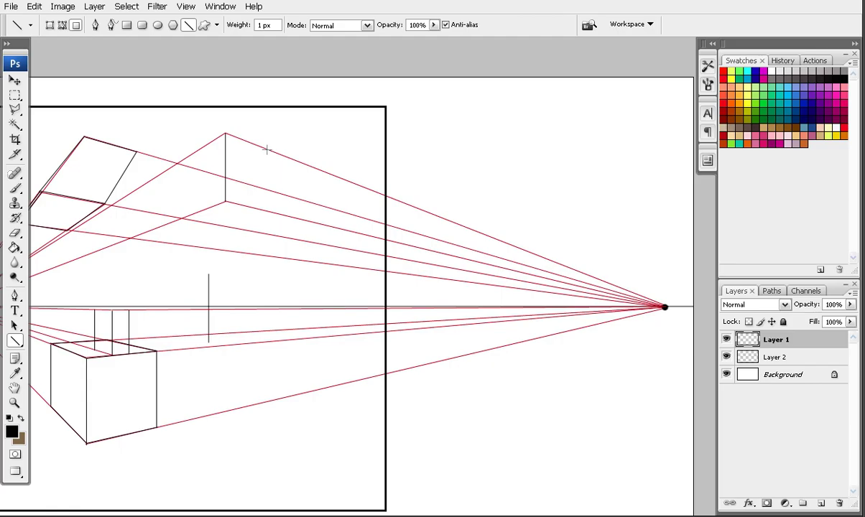
{"action": "left_click_drag", "start_coordinate": [267, 150], "coordinate": [268, 210]}
{"action": "left_click_drag", "start_coordinate": [180, 164], "coordinate": [185, 219]}
- Add one more red guide to the vanishing point and draw the box's black bottom edge
{"action": "scroll", "coordinate": [194, 257], "scroll_direction": "left", "scroll_amount": 5}
{"action": "left_click", "coordinate": [723, 113]}
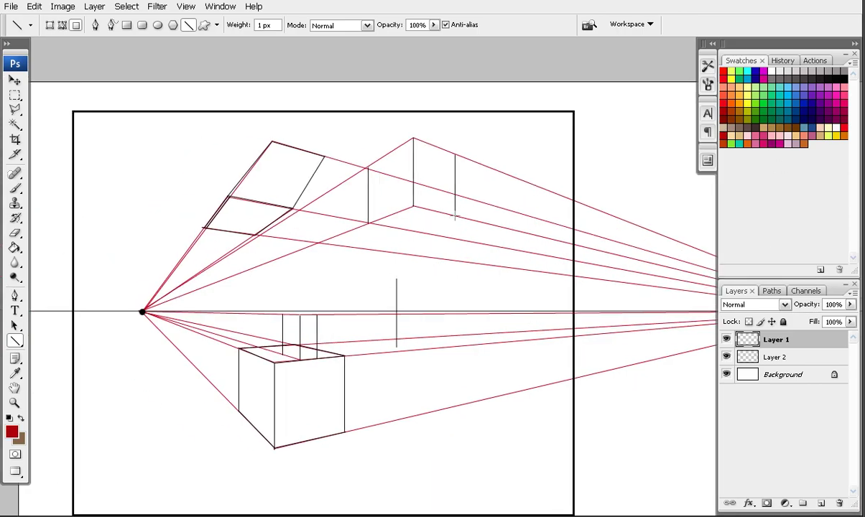
{"action": "left_click_drag", "start_coordinate": [455, 215], "coordinate": [141, 311]}
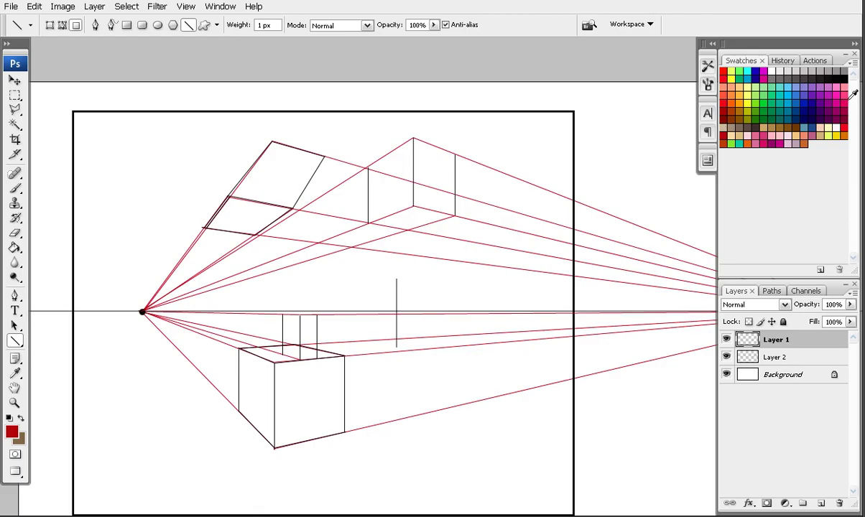
{"action": "left_click", "coordinate": [841, 72]}
{"action": "mouse_move", "coordinate": [368, 222]}
{"action": "left_mouse_down"}
{"action": "mouse_move", "coordinate": [392, 201]}
{"action": "mouse_move", "coordinate": [454, 216]}
{"action": "mouse_move", "coordinate": [371, 222]}
{"action": "left_mouse_up"}
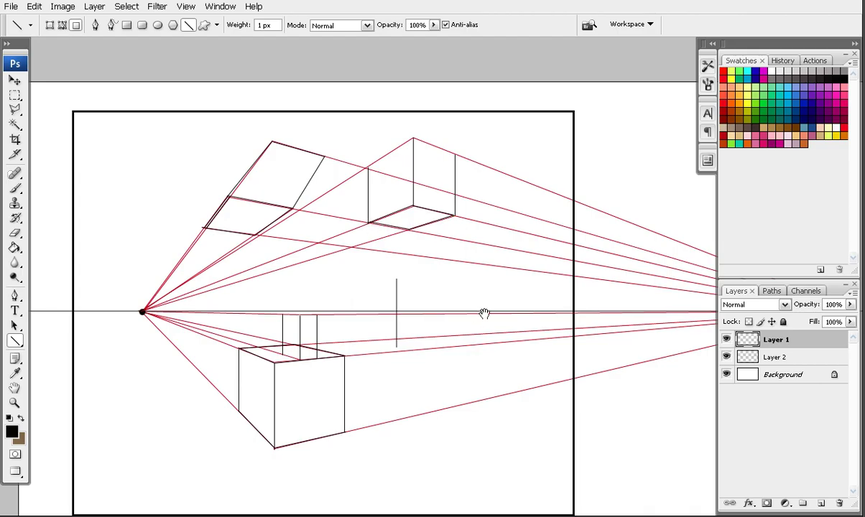
- Draw red guides from the central upright's top and bottom to the left vanishing point
{"action": "left_click_drag", "start_coordinate": [485, 313], "coordinate": [402, 324]}
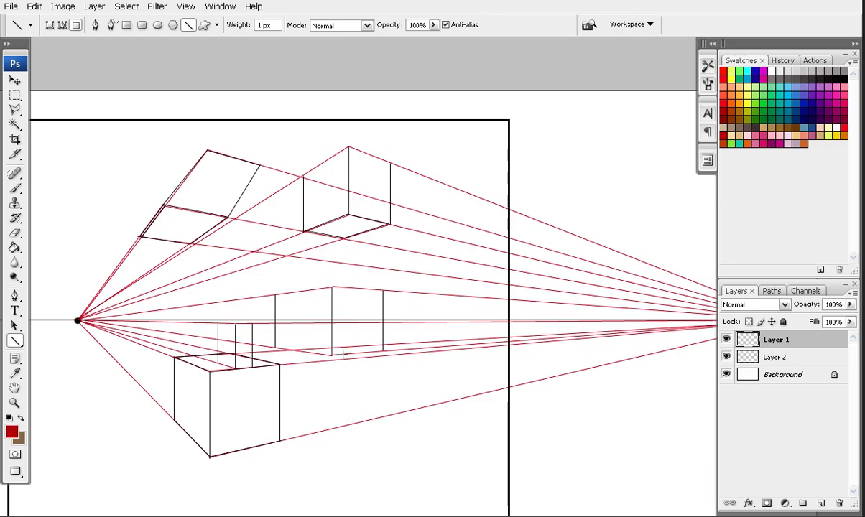
{"action": "left_click_drag", "start_coordinate": [383, 291], "coordinate": [77, 321]}
{"action": "left_click_drag", "start_coordinate": [381, 351], "coordinate": [77, 321]}
{"action": "mouse_move", "coordinate": [609, 365]}
{"action": "left_mouse_down"}
{"action": "mouse_move", "coordinate": [496, 361]}
{"action": "mouse_move", "coordinate": [580, 351]}
{"action": "mouse_move", "coordinate": [525, 349]}
{"action": "mouse_move", "coordinate": [569, 355]}
{"action": "mouse_move", "coordinate": [576, 374]}
{"action": "mouse_move", "coordinate": [553, 373]}
{"action": "mouse_move", "coordinate": [455, 299]}
{"action": "left_mouse_up"}
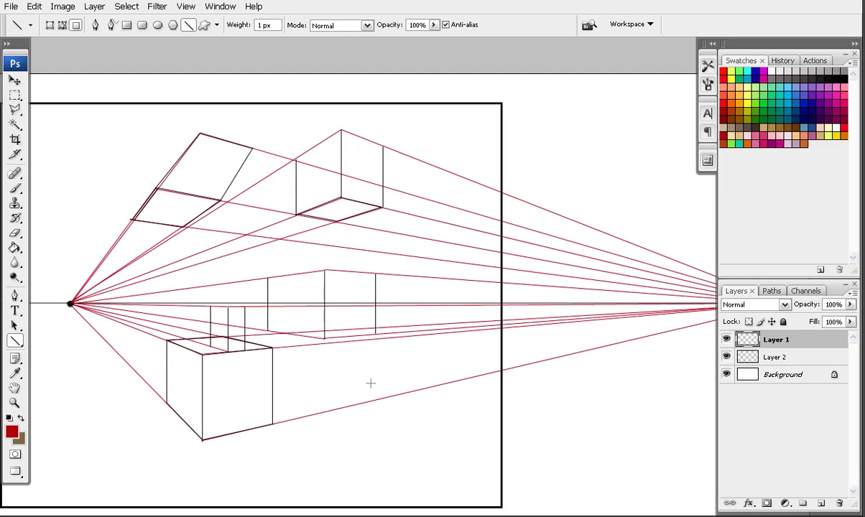